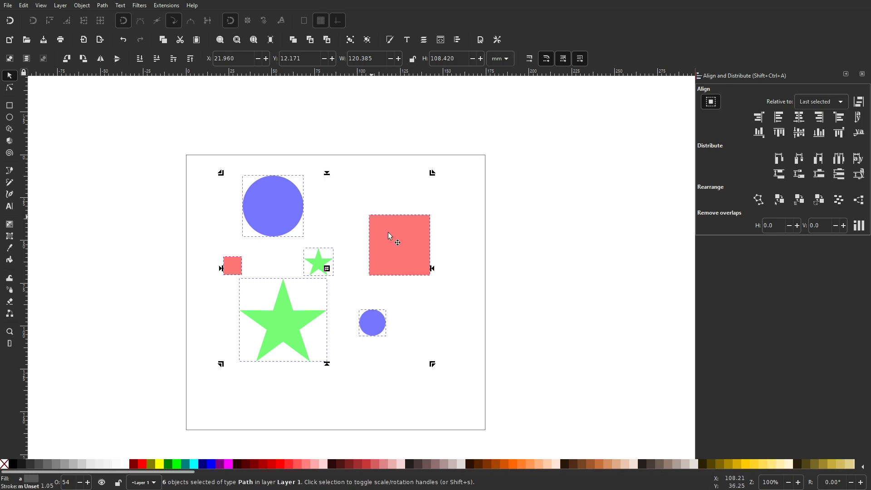
Try the on-canvas alignment handles for the edges, corners and center of the six selected shapes, undoing each alignment.
left_click(222, 268)
key("ctrl+z")
left_click(432, 173)
key("ctrl+z")
left_click(221, 364)
key("ctrl+z")
left_click(326, 268)
key("ctrl+z")
Reshape the green circle with the red stroke into an open arc with an end angle of about 247°.
left_click(822, 106)
left_click_drag(351, 190, 321, 194)
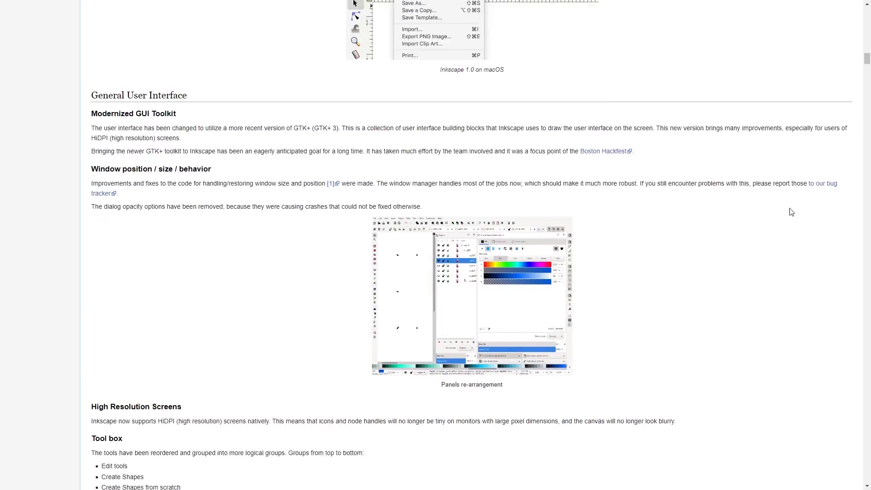
Read through the Inkscape release notes from the tool box section through the Canvas and View sections.
scroll(812, 208, "down", 10)
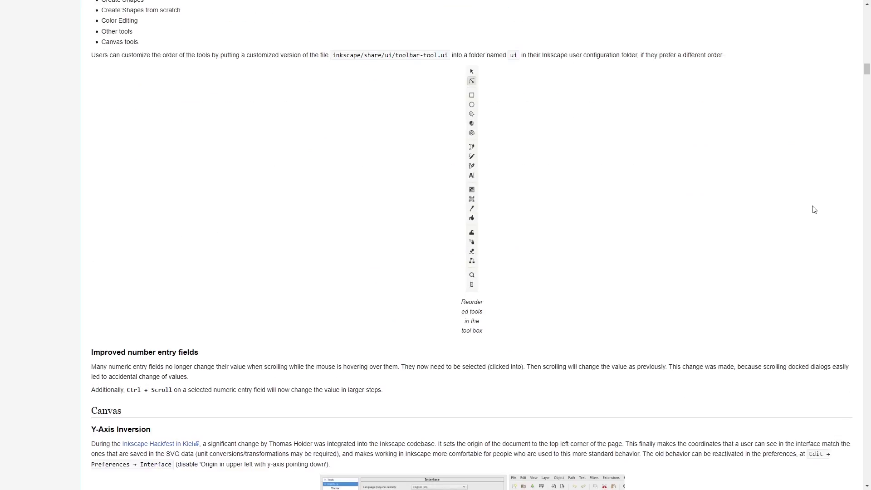
scroll(814, 209, "down", 15)
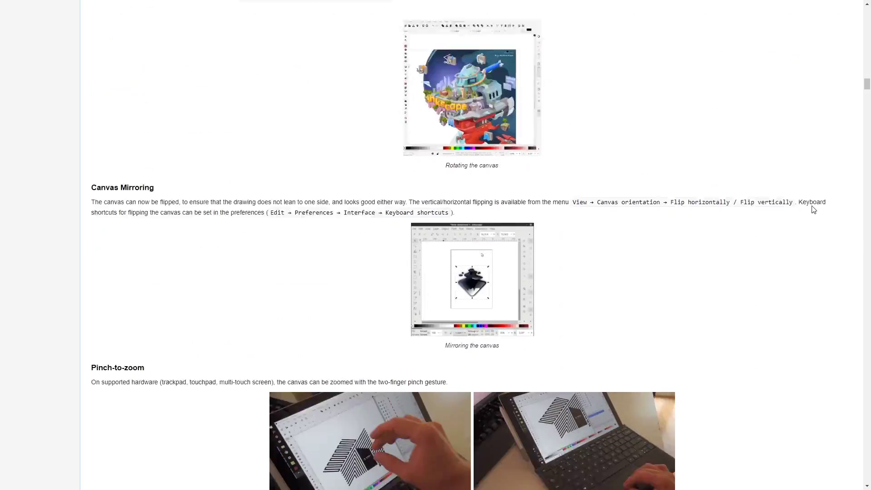
scroll(814, 209, "down", 17)
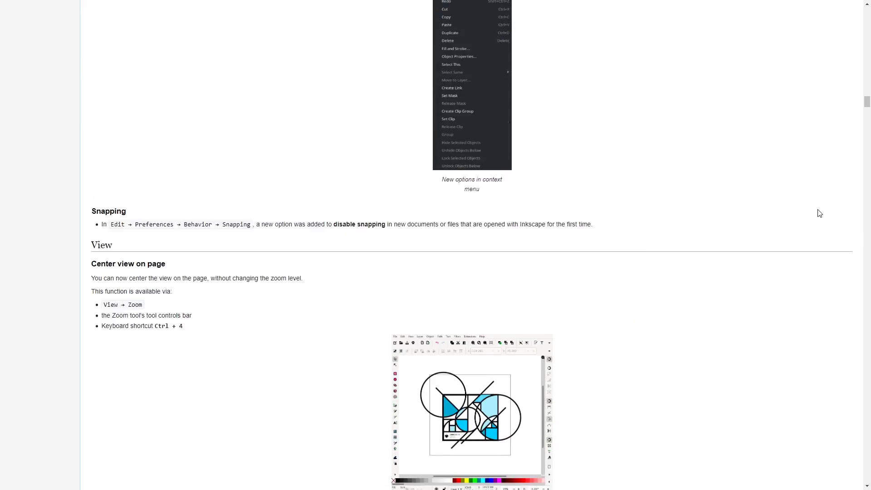
scroll(819, 214, "down", 6)
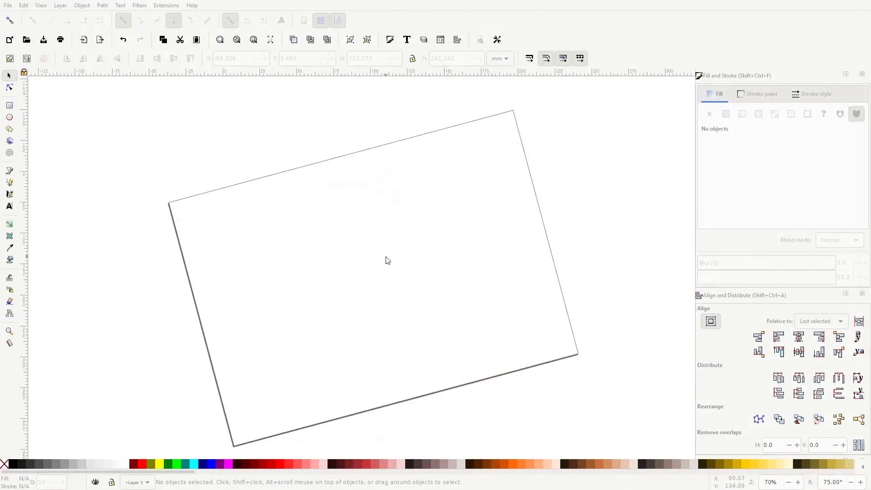
scroll(385, 259, "down", 5)
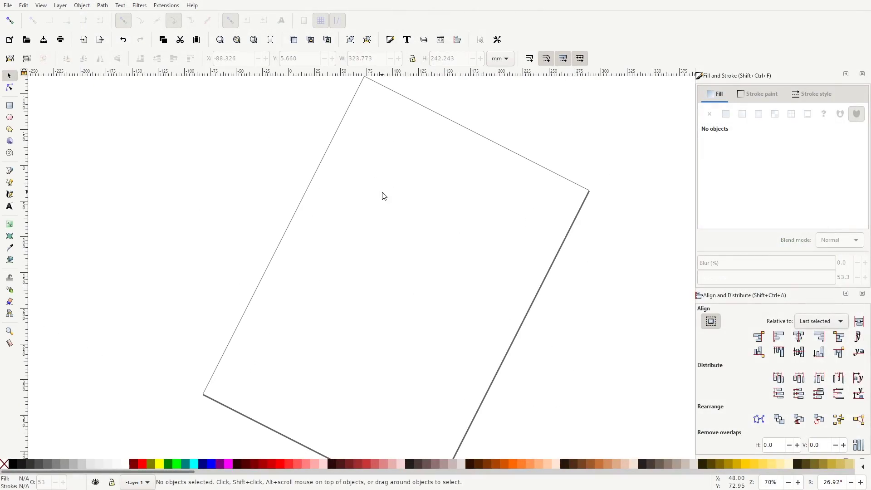
Draw a rectangle about 297 by 26 mm across the rotated page and reset the canvas rotation.
key("r")
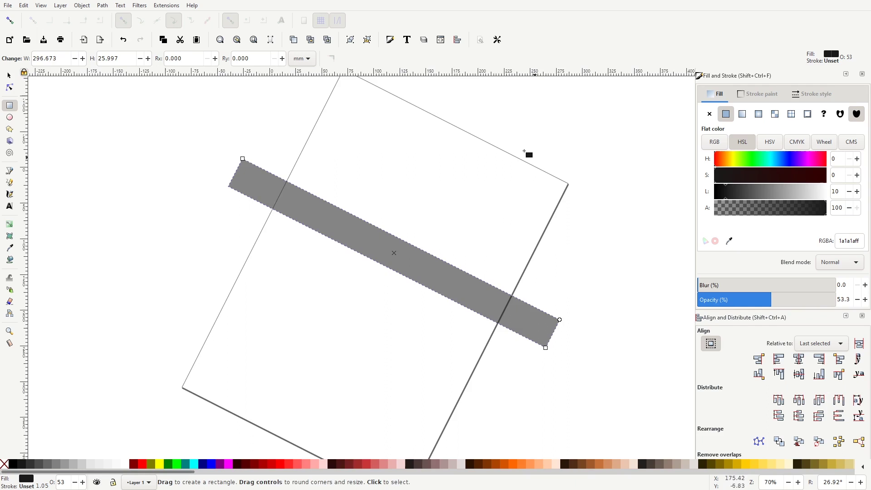
left_click(41, 5)
left_click(181, 59)
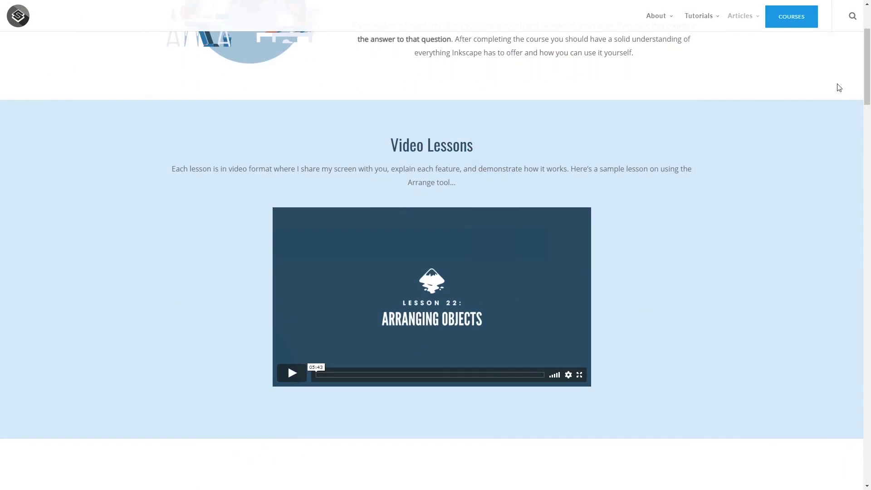
Look through the Inkscape Master Class course page in the browser.
scroll(839, 87, "down", 6)
scroll(839, 87, "down", 17)
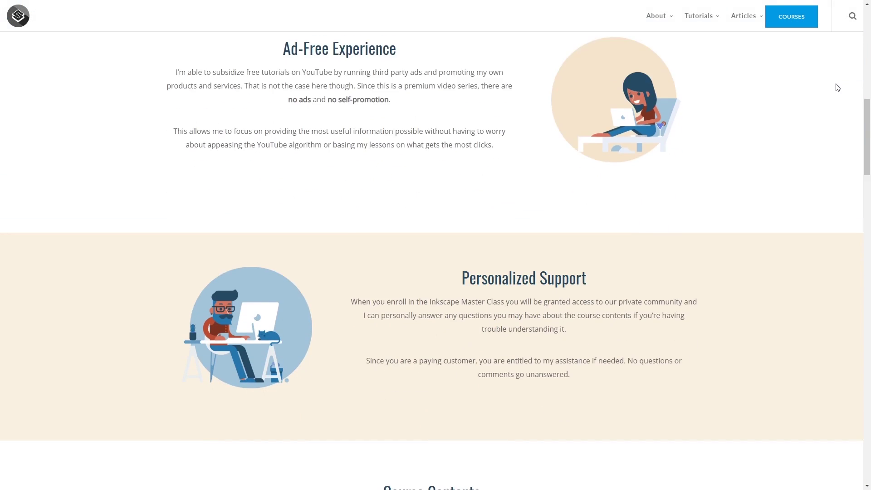
scroll(835, 89, "down", 13)
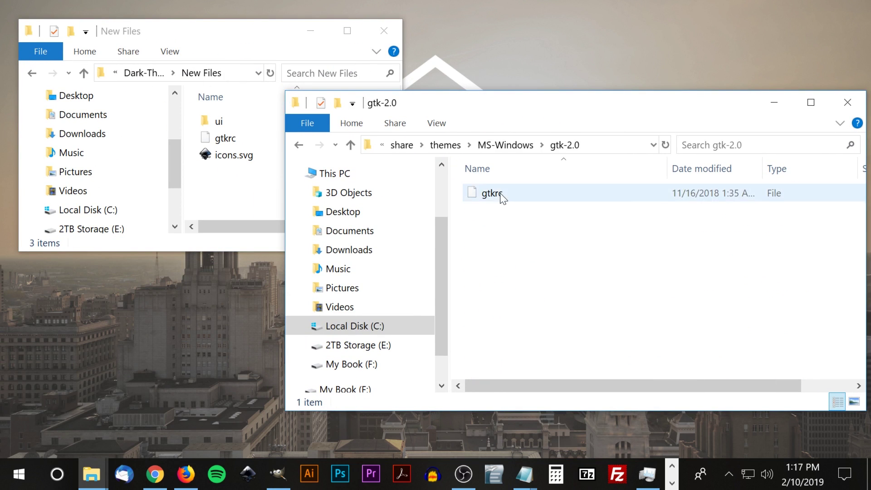
Browse to Inkscape's share\icons folder in File Explorer beside the dark theme's New Files folder.
right_click(503, 198)
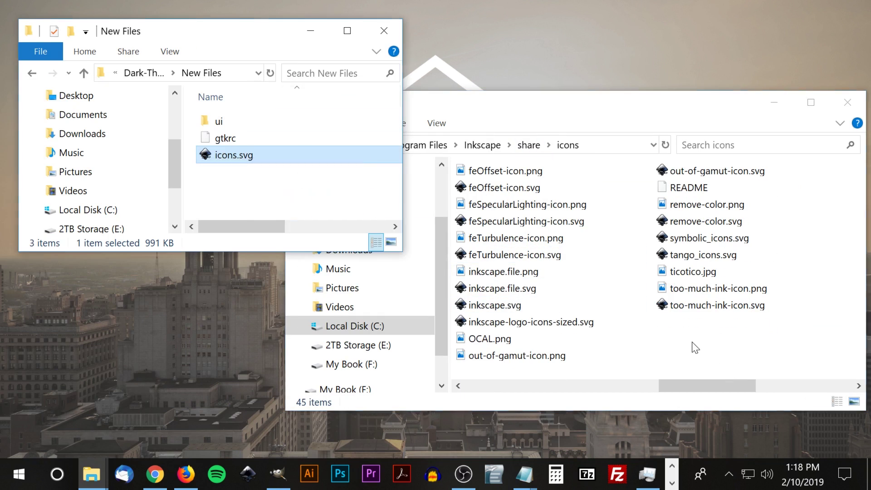
left_click(639, 110)
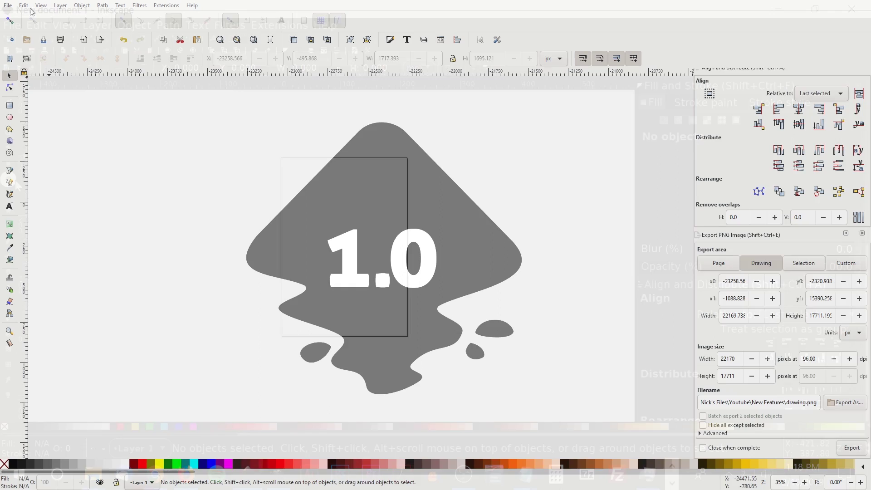
Set the interface's Gtk theme to HighContrastInverse in the preferences and move the dialog aside.
left_click(23, 5)
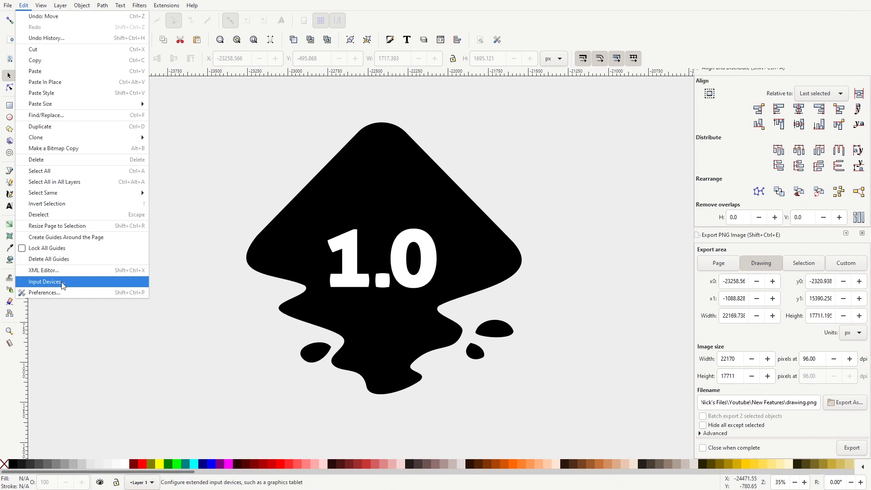
left_click(60, 293)
left_click(304, 157)
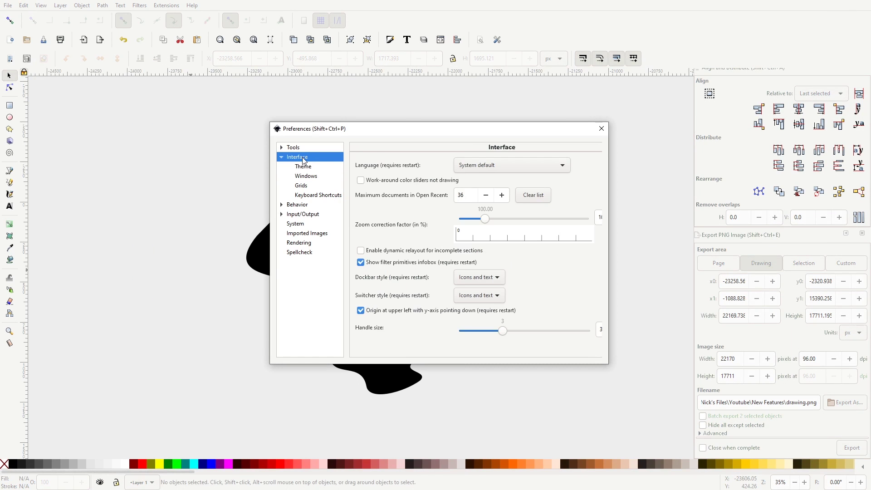
left_click(304, 167)
left_click(487, 175)
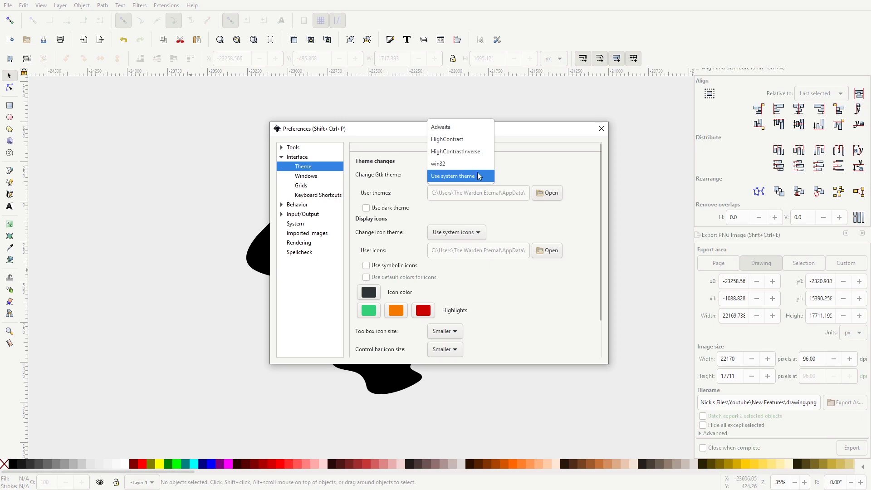
left_click(464, 153)
left_click_drag(479, 133, 541, 107)
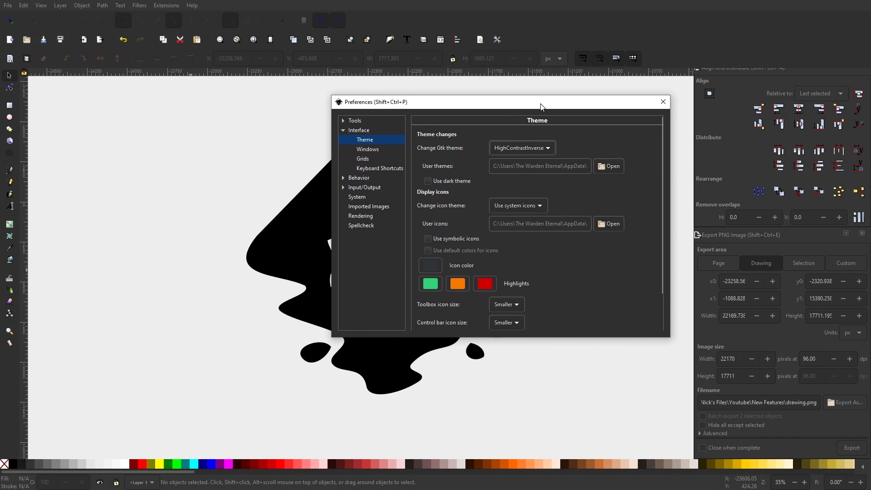
Enable symbolic icons without default icon colors, and adjust the icon color's saturation and lightness.
left_click(431, 239)
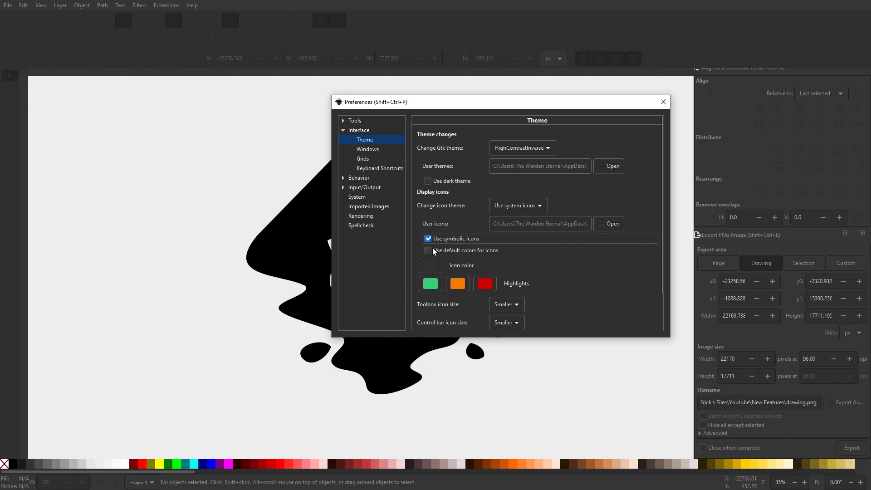
left_click(433, 250)
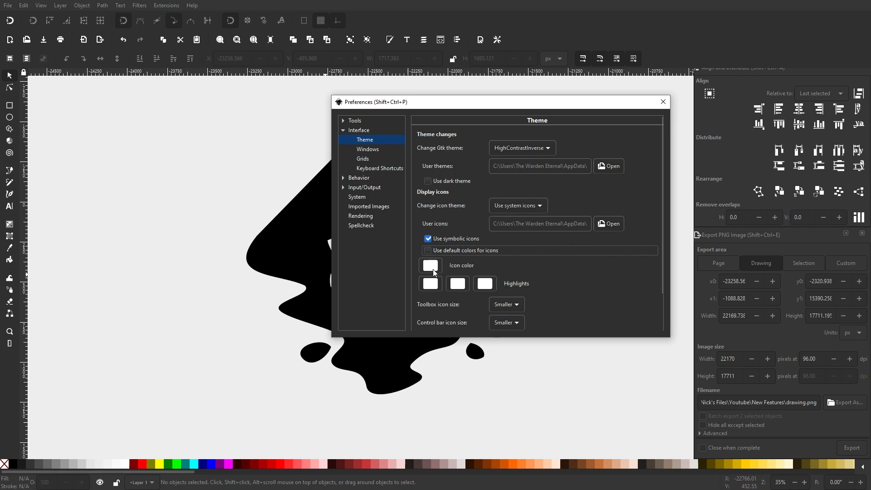
left_click(433, 270)
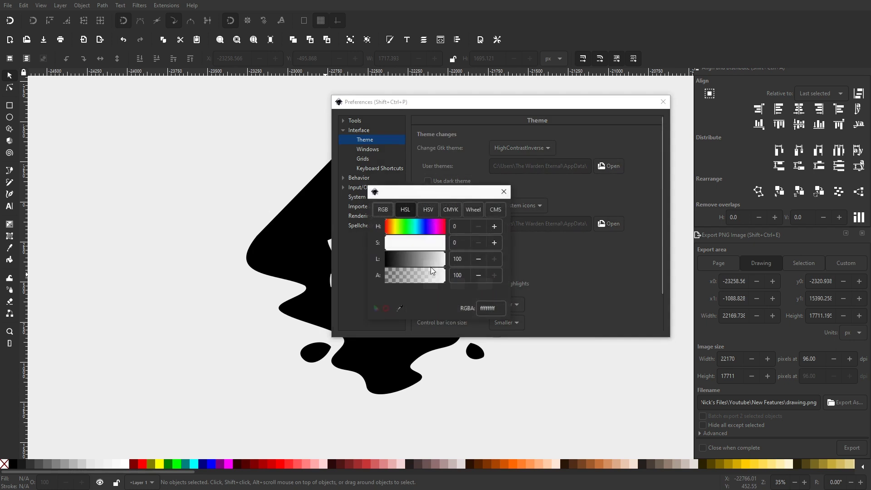
left_click(431, 243)
left_click_drag(431, 256, 418, 258)
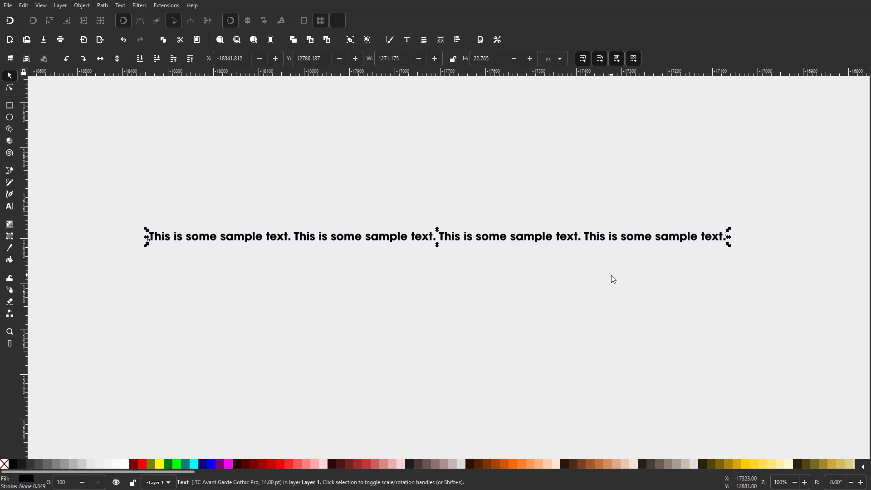
Wrap the single line of sample text by narrowing its text frame with the Text tool.
mouse_move(609, 275)
left_mouse_down()
mouse_move(600, 273)
mouse_move(606, 276)
left_mouse_up()
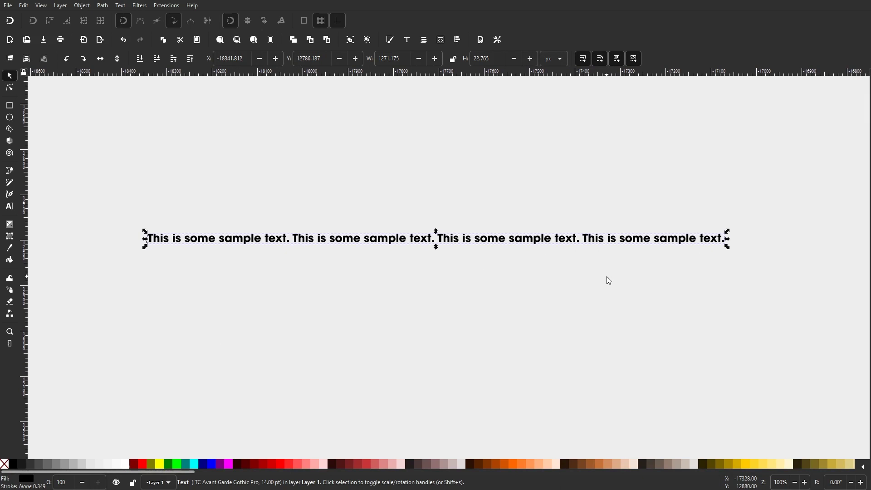
scroll(606, 281, "up", 1)
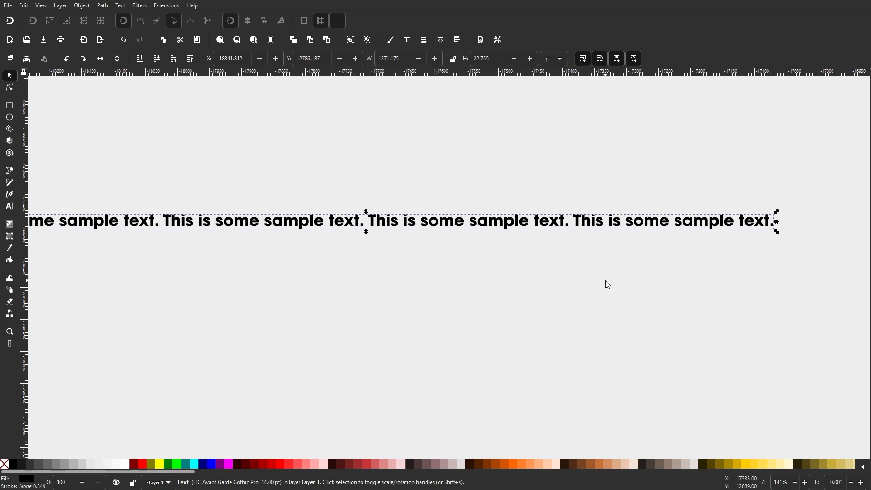
scroll(608, 281, "down", 1)
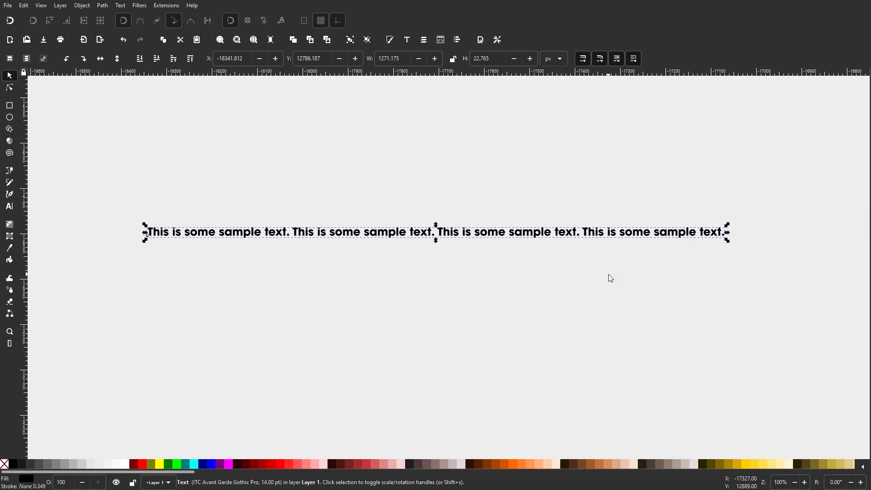
key("t")
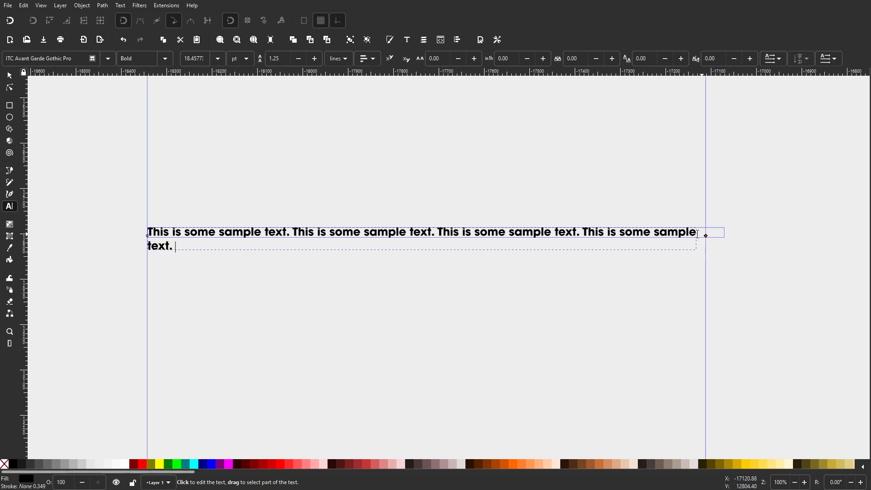
left_click_drag(647, 234, 204, 221)
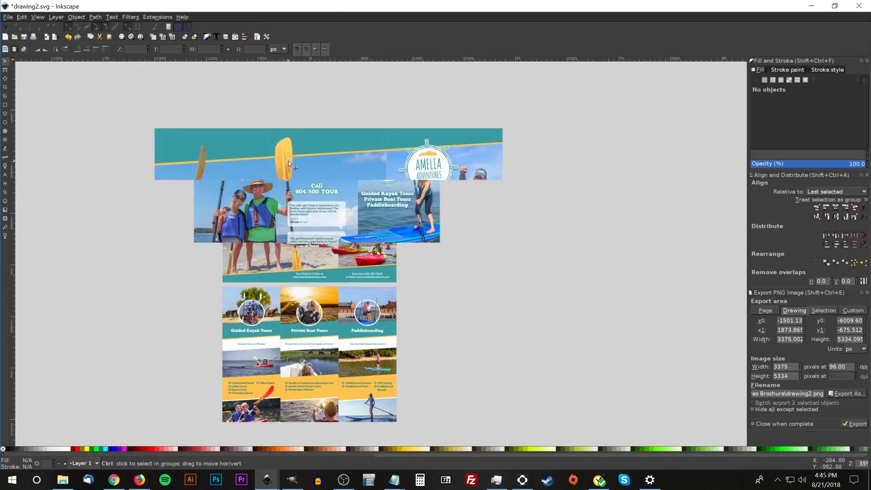
Examine the kayak tour brochure's two pages close up in drawing2.svg.
scroll(288, 163, "up", 4)
scroll(413, 169, "down", 10)
scroll(536, 309, "left", 10)
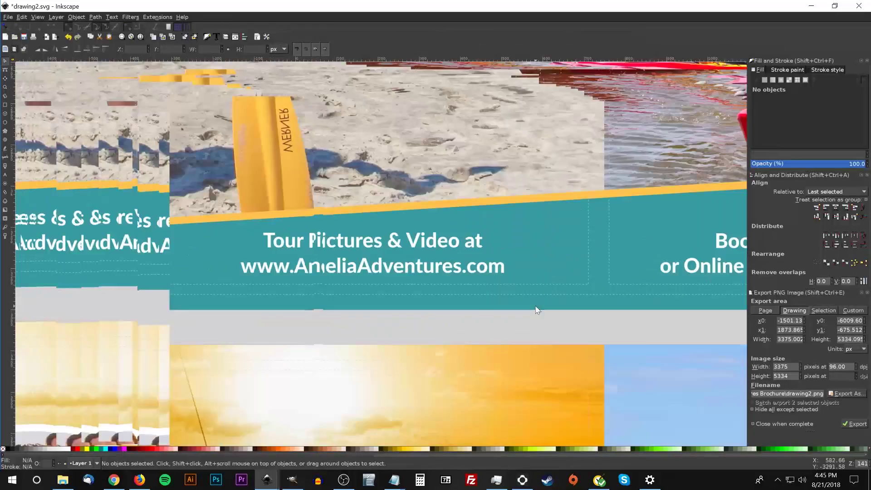
scroll(247, 380, "up", 10)
scroll(247, 385, "down", 5)
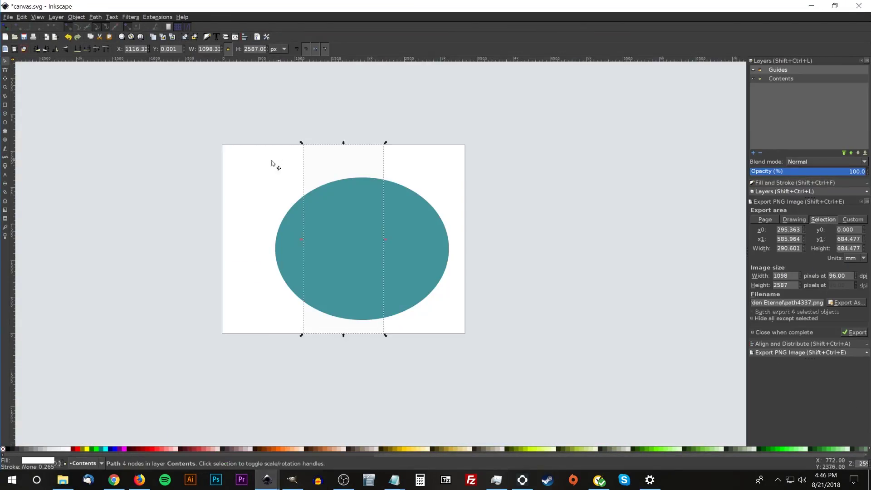
Switch to Chrome to view brochure-mockup.png, and return to the brochure in Inkscape.
left_click(424, 163)
left_click(267, 479)
left_click(114, 480)
left_click(150, 12)
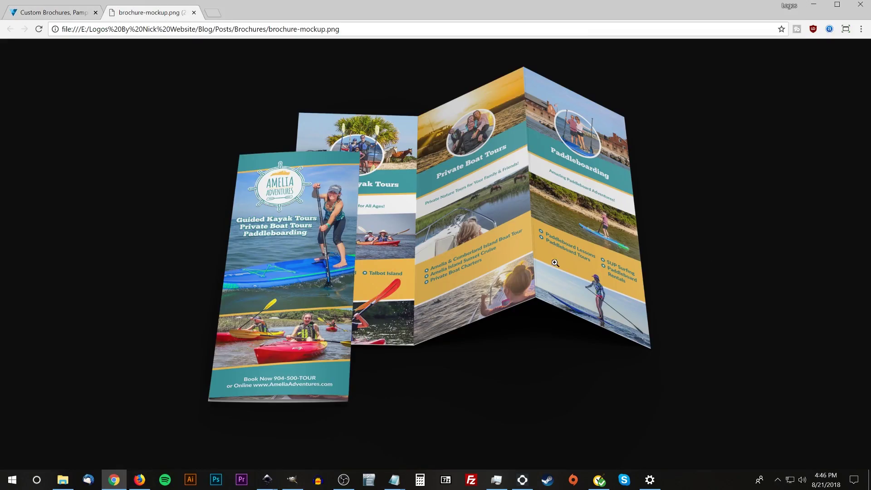
left_click(267, 480)
scroll(400, 183, "up", 2)
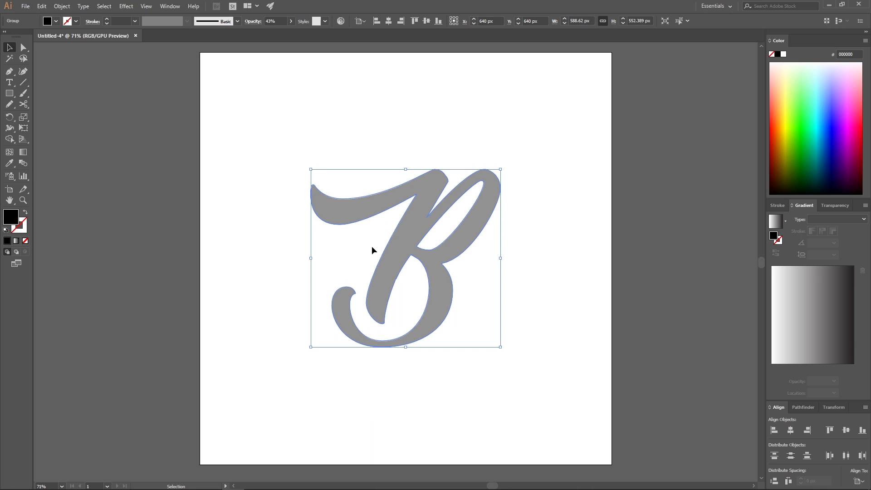
In Illustrator, trace the grey letter B's centerline with the Pen tool as a curved 1 pt black stroke without fill.
left_click(312, 323)
key("p")
key("shift+x")
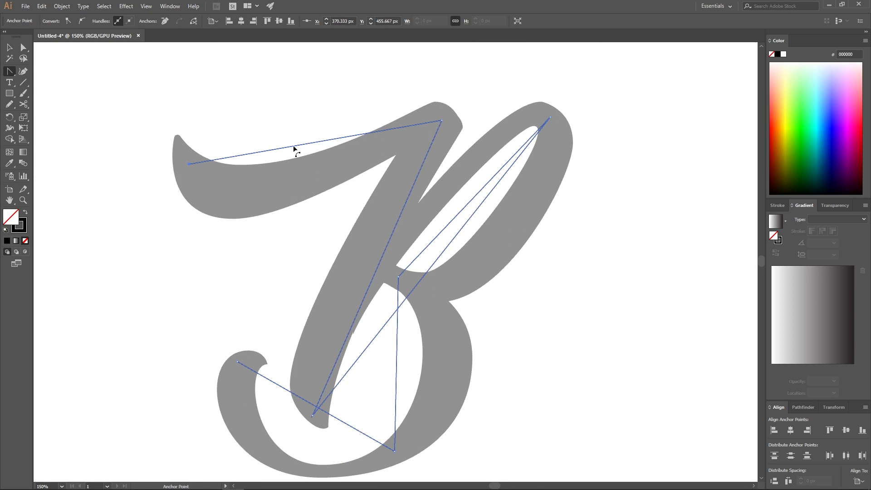
left_click_drag(293, 152, 297, 175)
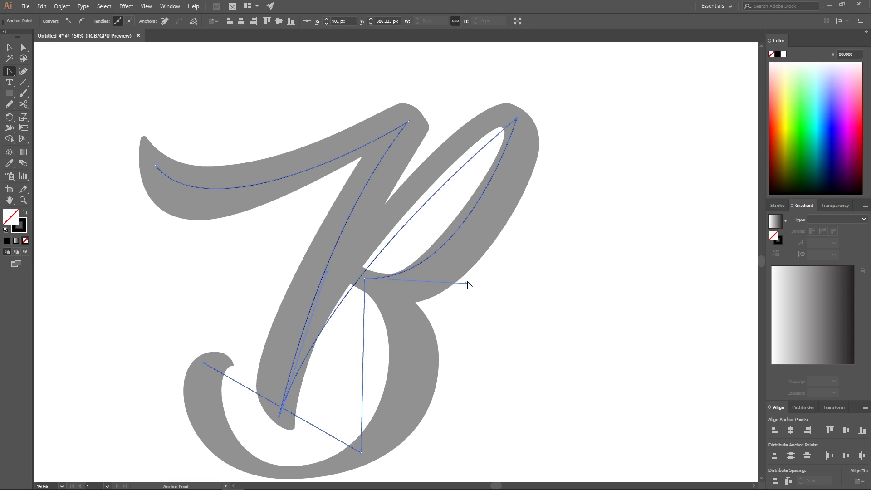
mouse_move(467, 284)
left_mouse_down()
mouse_move(466, 311)
mouse_move(467, 286)
left_mouse_up()
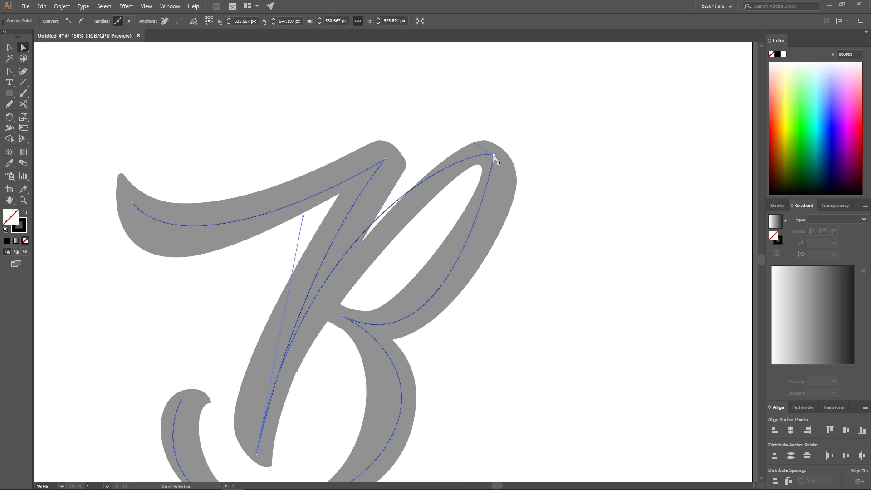
left_click(495, 157)
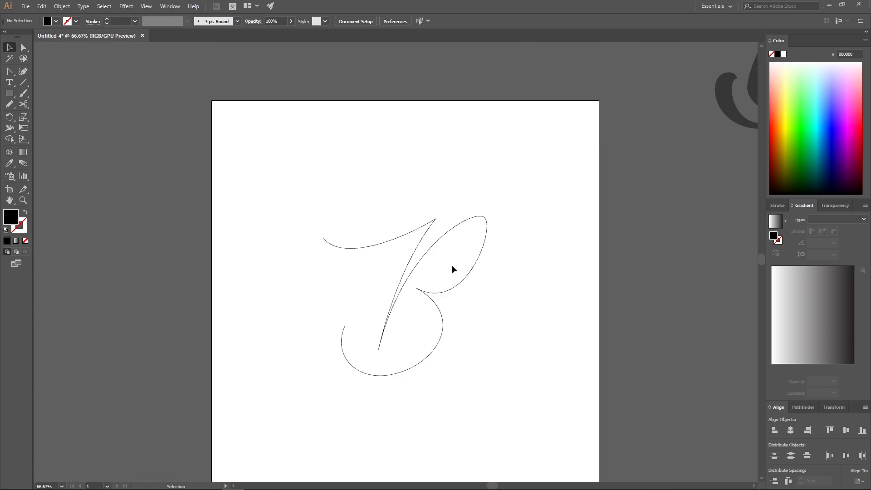
Draw a circle about 218 px in diameter beside the artboard and place an overlapping copy of it horizontally next to it.
left_click_drag(447, 303, 477, 306)
left_click_drag(9, 93, 46, 116)
scroll(118, 285, "up", 1)
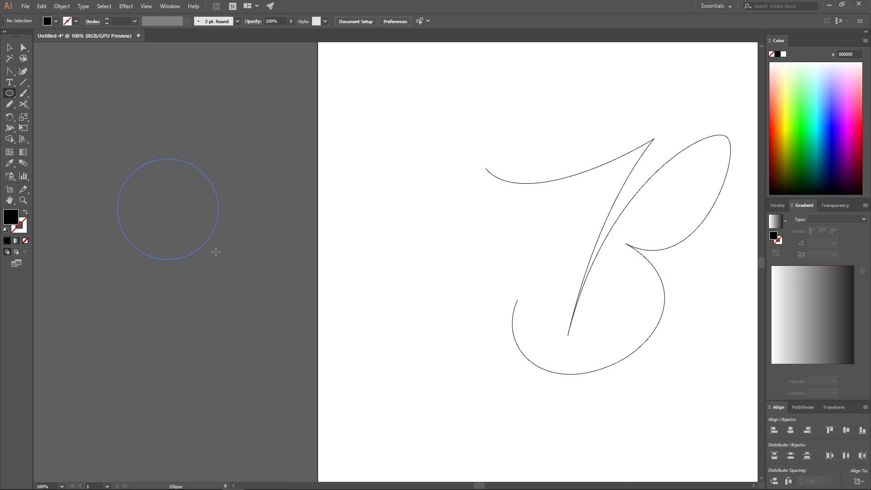
left_click_drag(216, 252, 216, 251)
key("v")
left_click_drag(171, 207, 209, 218)
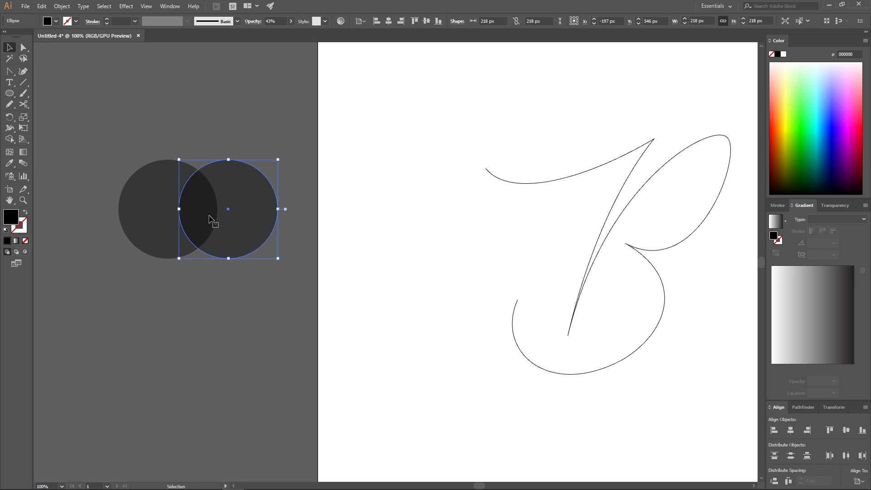
Intersect the two overlapping circles with Pathfinder to form a pointed leaf shape.
left_click(803, 407)
left_click(169, 5)
key("Escape")
left_click(808, 437)
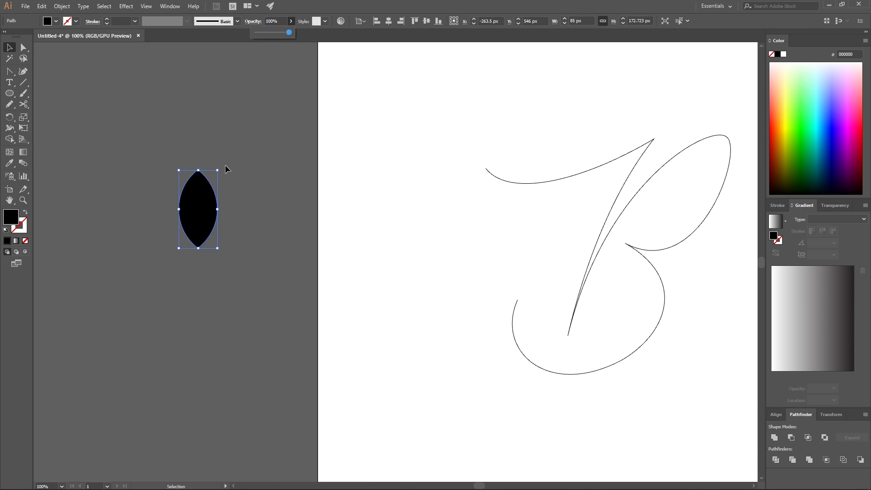
Fill the black leaf shape with a linear gradient running from light pink to hot pink.
left_click_drag(203, 198, 137, 204)
left_click(775, 221)
double_click(853, 375)
left_click(852, 384)
left_click(809, 399)
left_click(835, 468)
double_click(771, 375)
left_click(866, 404)
left_click(830, 466)
Duplicate the pink gradient leaf and blend the two copies together.
left_click_drag(137, 204, 378, 257)
left_click(136, 211, "shift")
left_click(62, 6)
left_click(200, 265)
left_click(420, 248)
key("ctrl+alt+b")
Replace the spine of the leaf blend with the curved letter B path.
left_click_drag(363, 245, 440, 252)
left_click(652, 144, "shift")
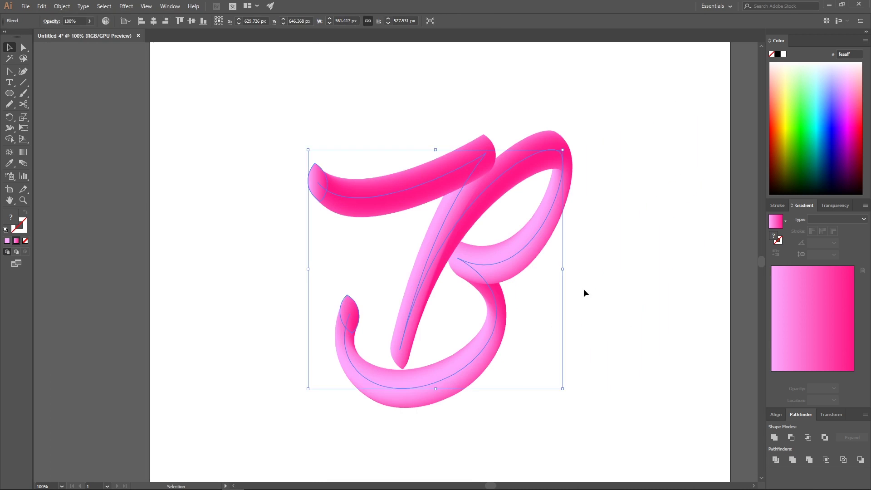
left_click(583, 292)
left_click(461, 180)
left_click(62, 6)
left_click(229, 302)
left_click(350, 277)
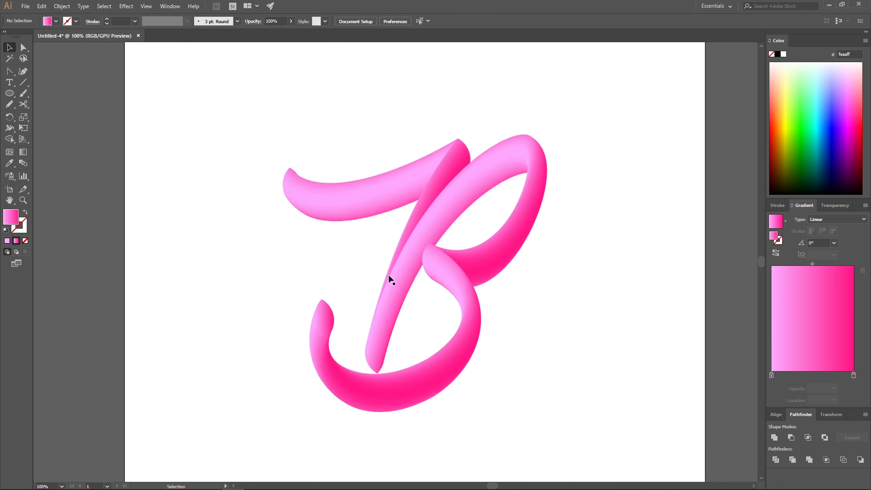
key("ctrl+z")
key("ctrl+shift+z")
left_click(617, 294)
scroll(510, 258, "down", 2)
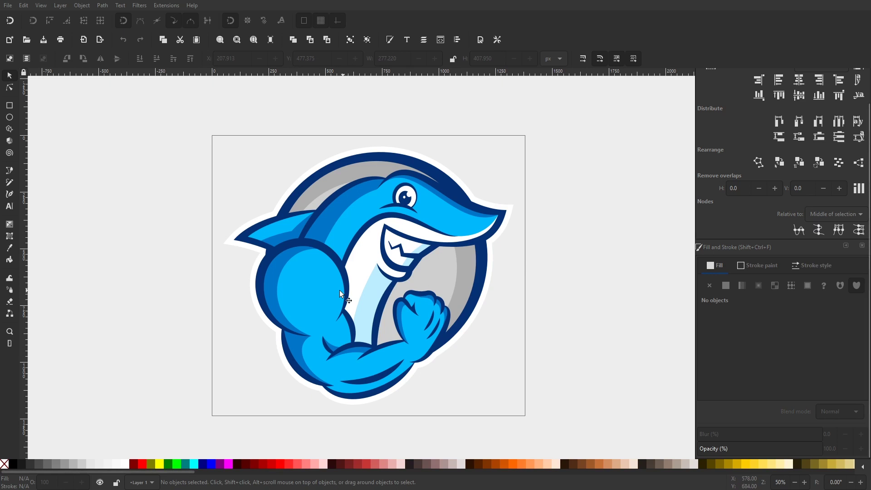
In Inkscape, try moving individual shapes of the shark illustration one at a time, undoing each move.
left_click_drag(297, 283, 359, 308)
key("ctrl+z")
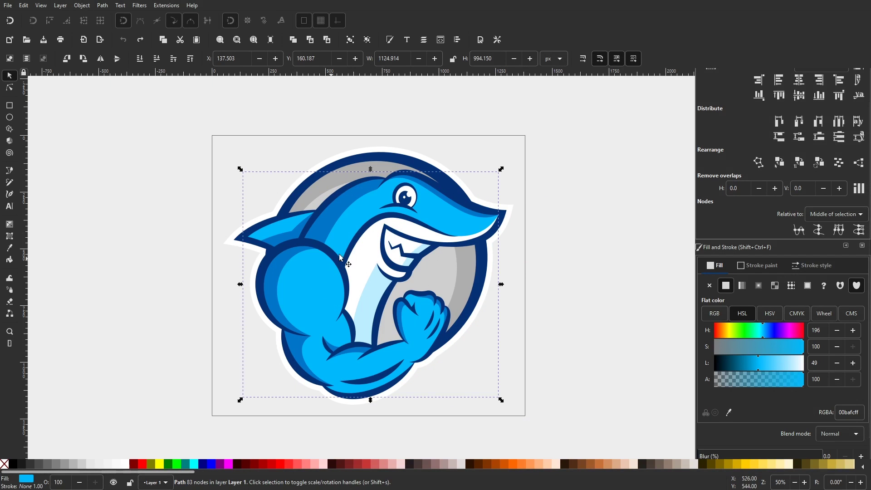
left_click_drag(337, 219, 344, 220)
key("ctrl+z")
left_click(256, 168)
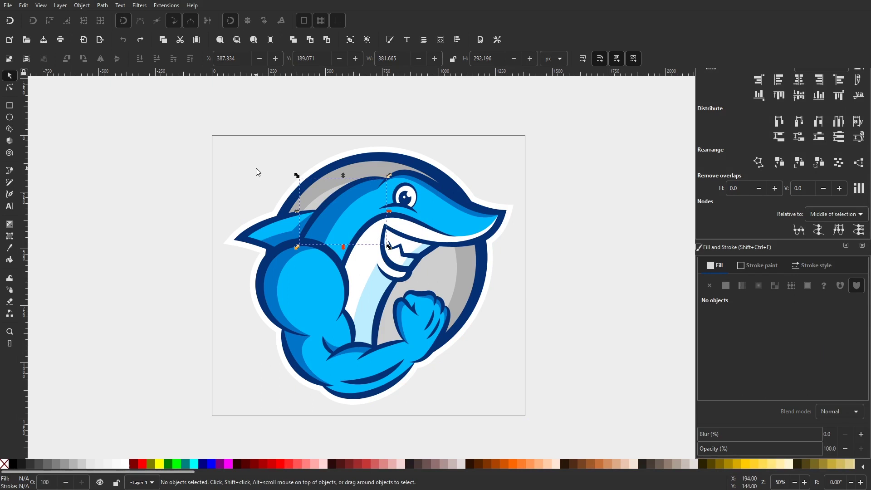
left_click_drag(326, 272, 472, 353)
key("ctrl+z")
left_click_drag(417, 301, 423, 312)
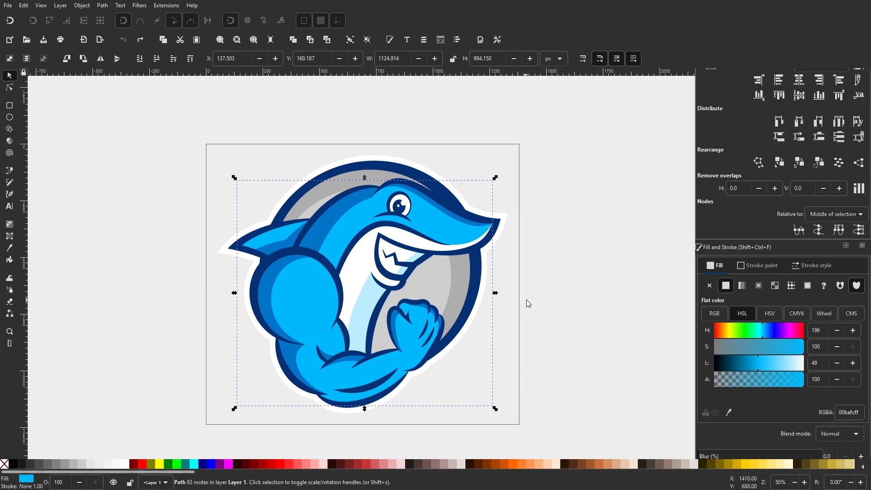
left_click(527, 301)
left_click_drag(463, 274, 433, 272)
key("ctrl+z")
left_click(577, 294)
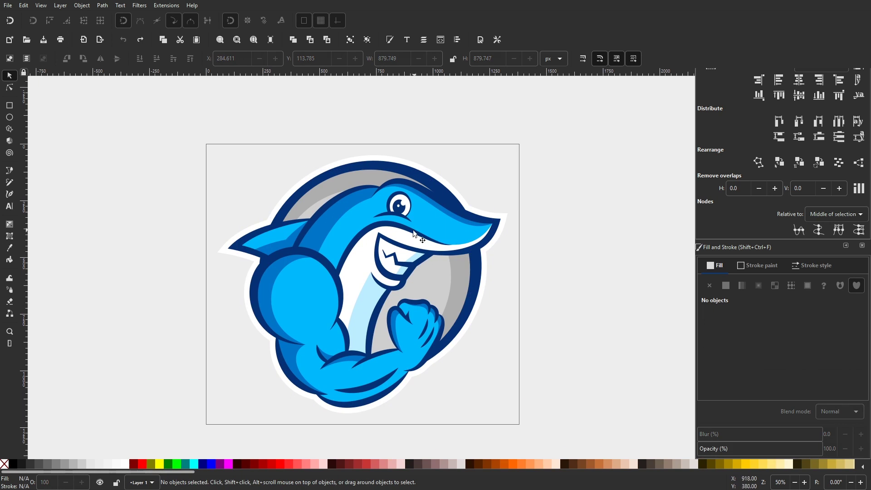
left_click_drag(310, 233, 305, 229)
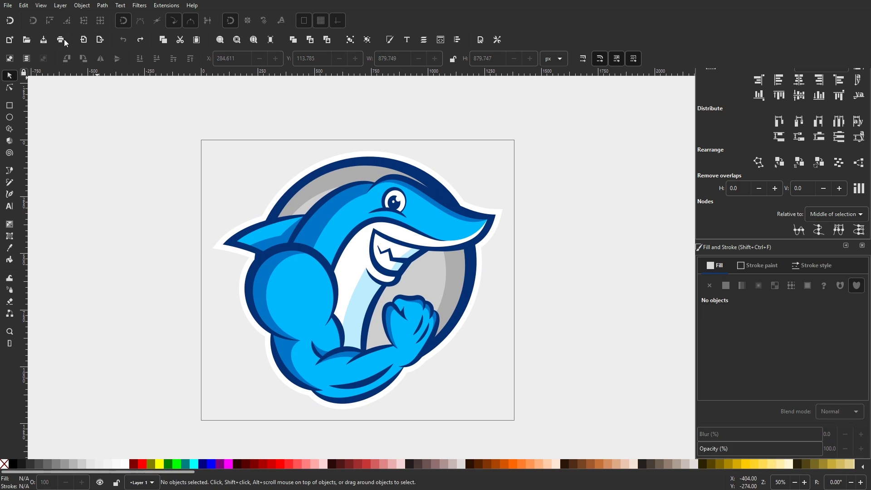
Inspect the shark illustration's outlines around the fin with XRay Mode, and turn the mode off again.
left_click(40, 6)
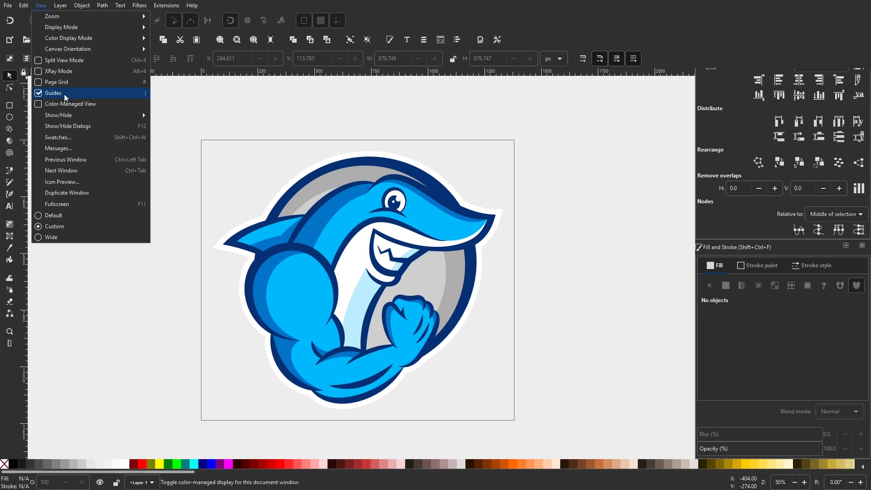
left_click(64, 71)
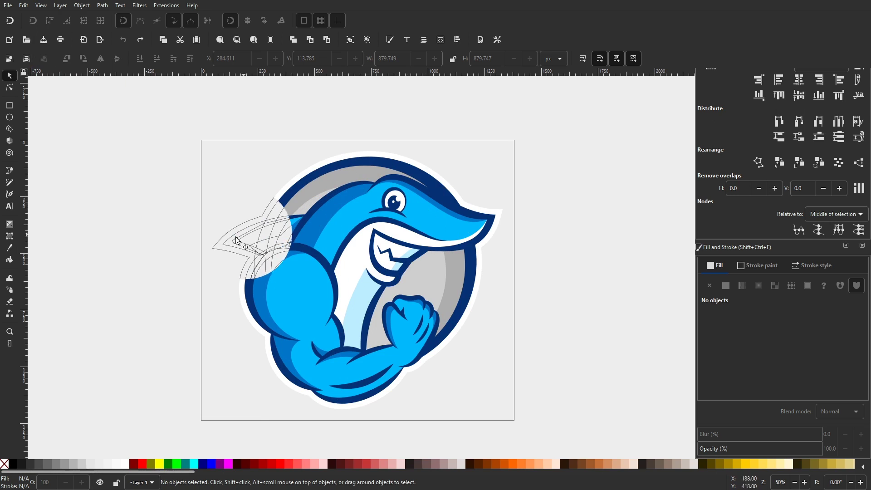
left_click(41, 6)
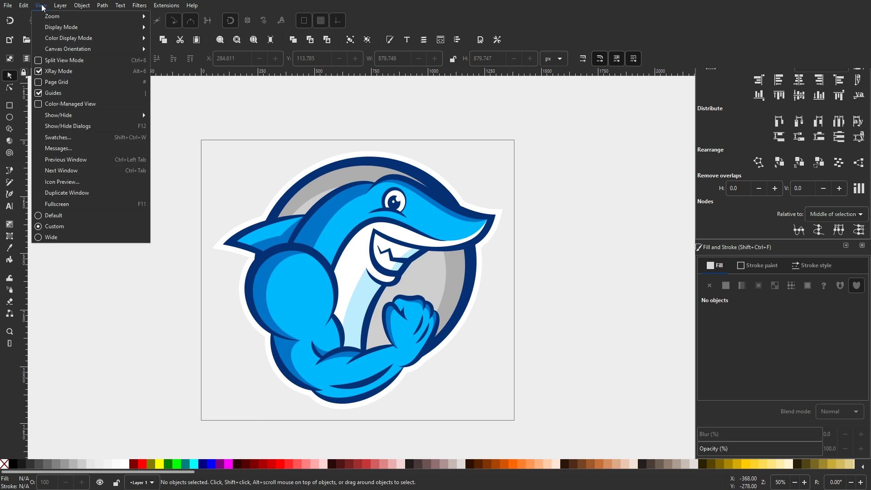
left_click(57, 71)
left_click_drag(391, 248, 404, 243)
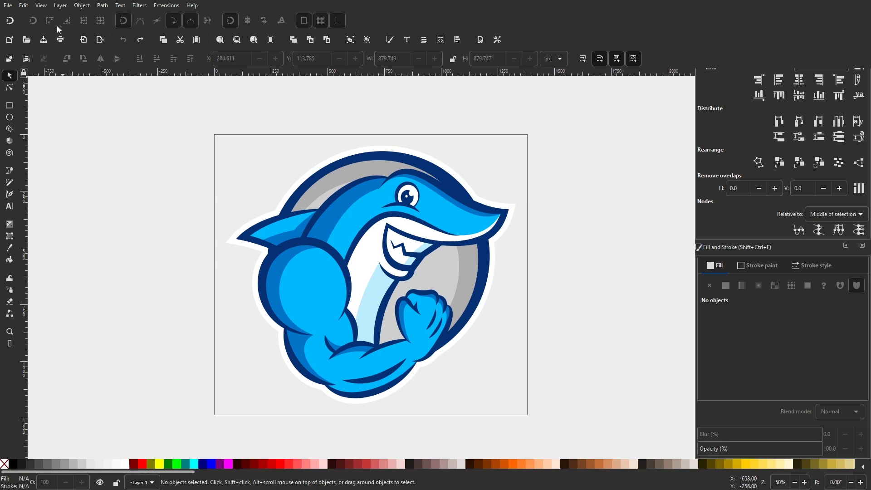
Turn on Split View Mode and reposition the vertical divider over the shark's mouth.
left_click(41, 6)
left_click(71, 60)
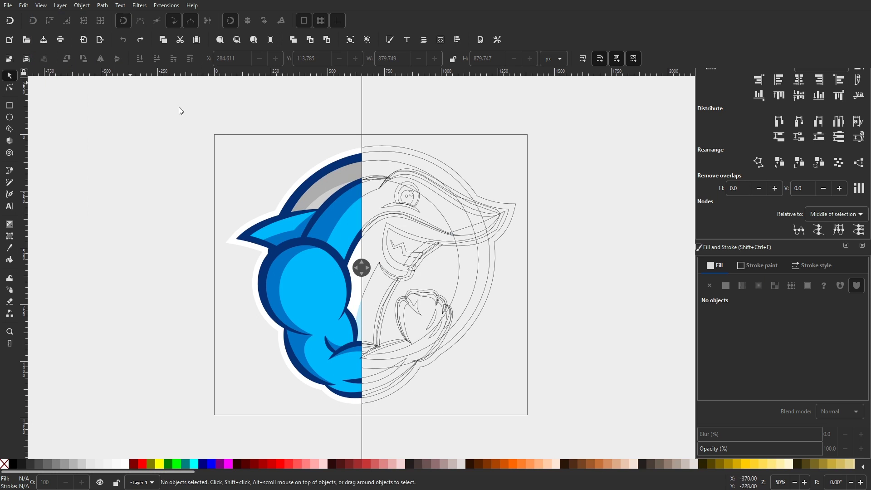
left_click_drag(362, 268, 388, 296)
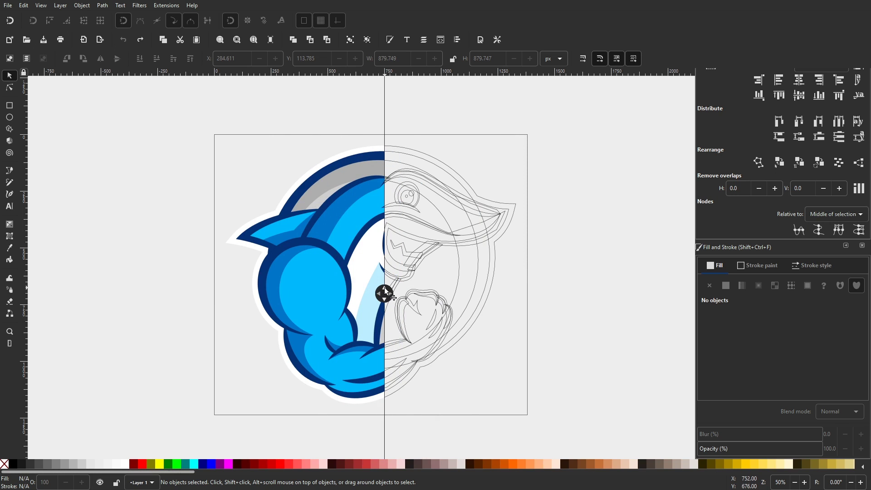
left_click(384, 293)
left_click(389, 294)
left_click(385, 294)
left_click(385, 293)
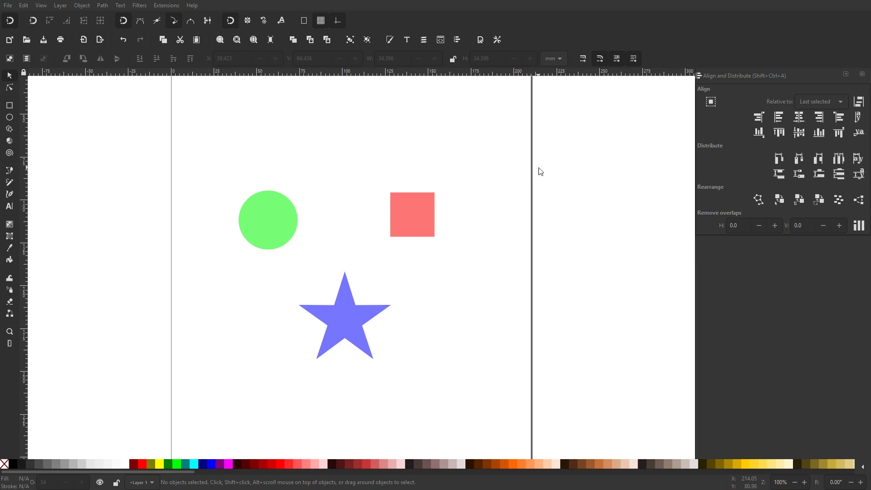
Enable on-canvas alignment and bring up the alignment handles for the selected circle, square and star.
left_click_drag(551, 170, 562, 169)
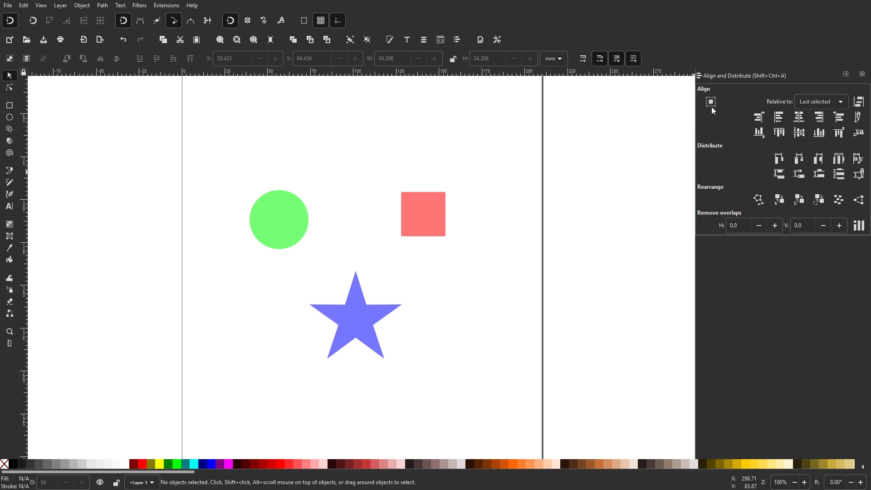
left_click_drag(509, 383, 193, 141)
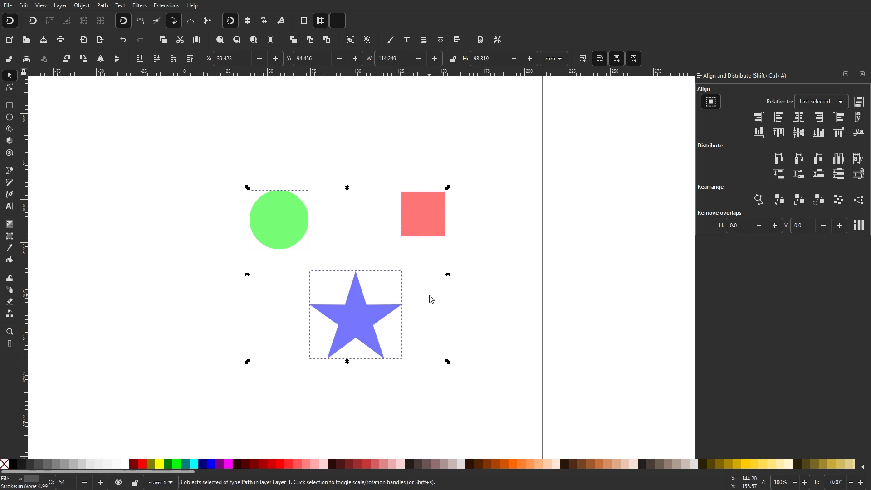
left_click_drag(501, 271, 510, 271)
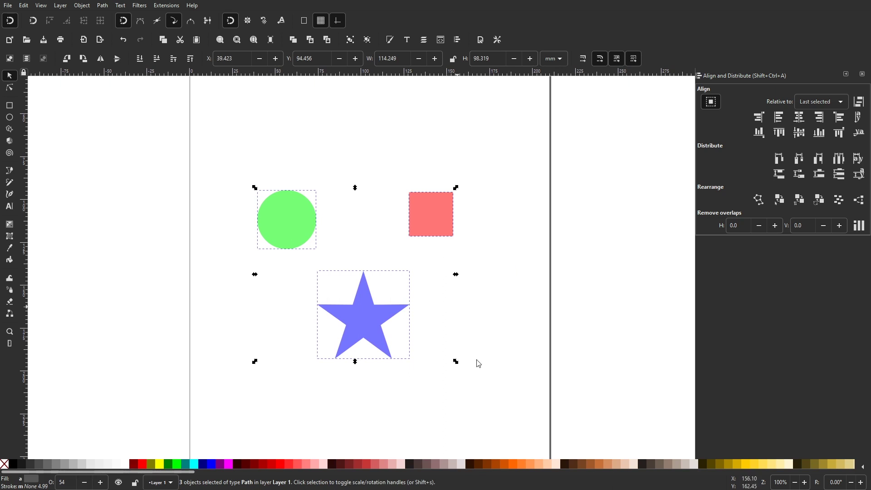
left_click_drag(519, 393, 203, 144)
left_click(431, 214)
left_click(433, 209)
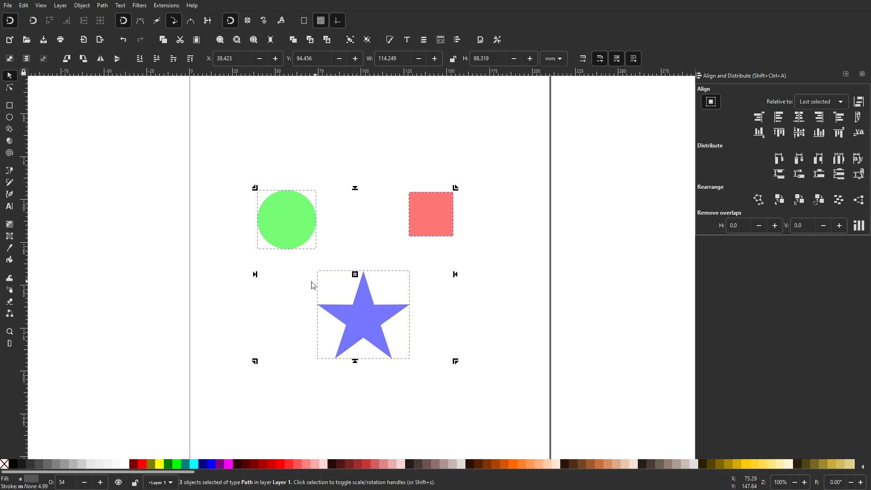
Try aligning the three shapes with the left, top, centre, right and bottom-left on-canvas handles, undoing each alignment.
left_click(255, 274)
key("ctrl+z")
left_click(355, 188)
key("ctrl+z")
left_click(356, 274)
key("ctrl+z")
left_click(456, 275)
key("ctrl+z")
left_click(254, 362)
key("ctrl+z")
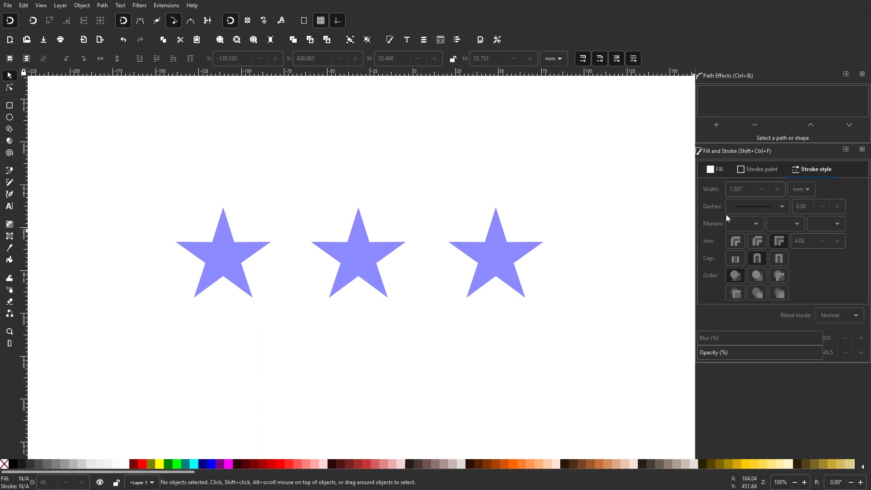
Close the Path Effects dialog and leave the three stars deselected.
left_click(862, 73)
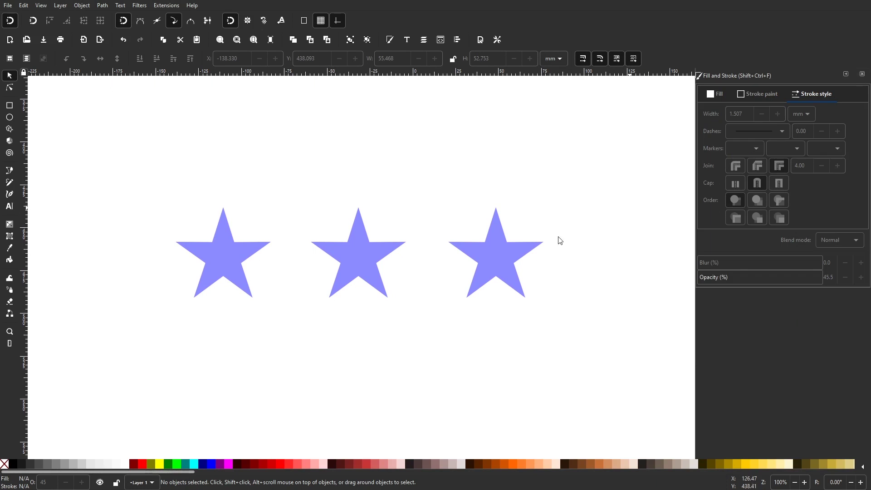
left_click(371, 252)
left_click(251, 253)
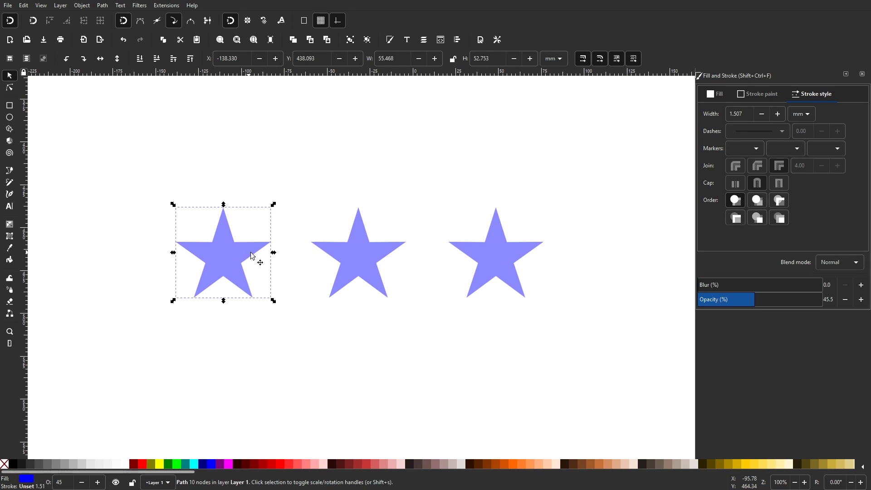
left_click(461, 251)
left_click(415, 329)
left_click_drag(582, 342, 116, 150)
left_click(571, 342)
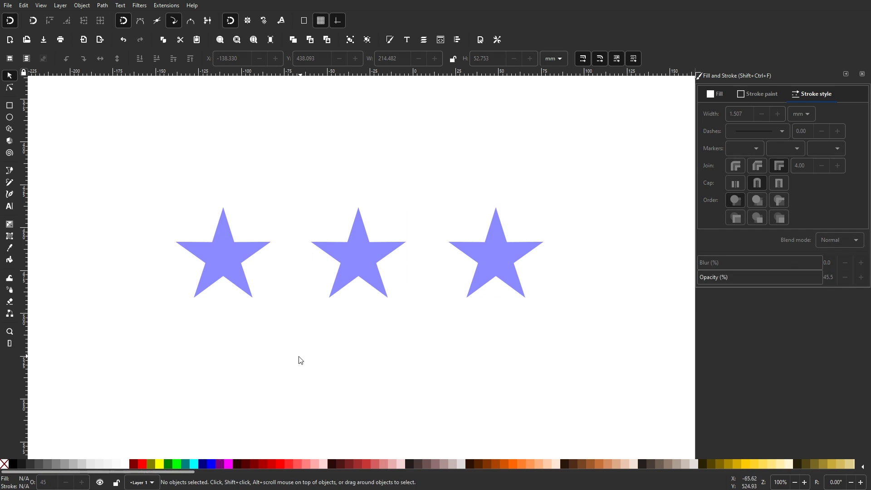
Apply a Dynamic Offset to the leftmost star, expanding it to about 67.8 × 65.1 mm, and delete that star.
left_click(226, 253)
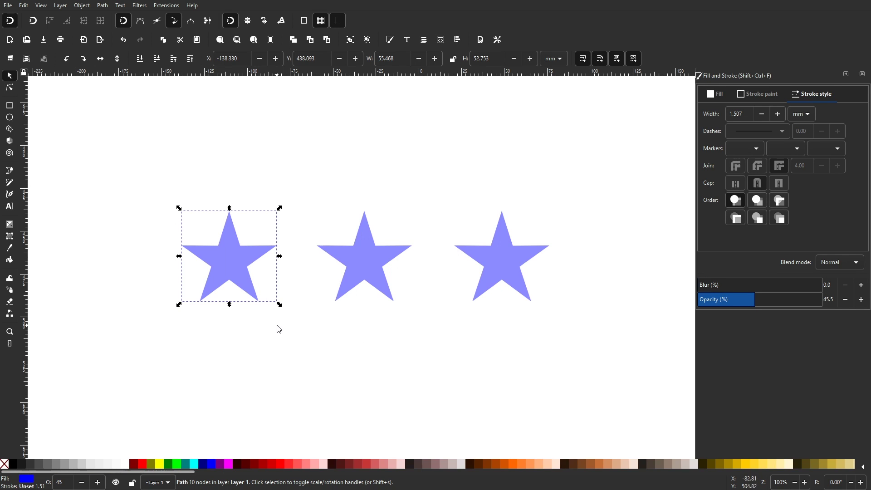
left_click(103, 5)
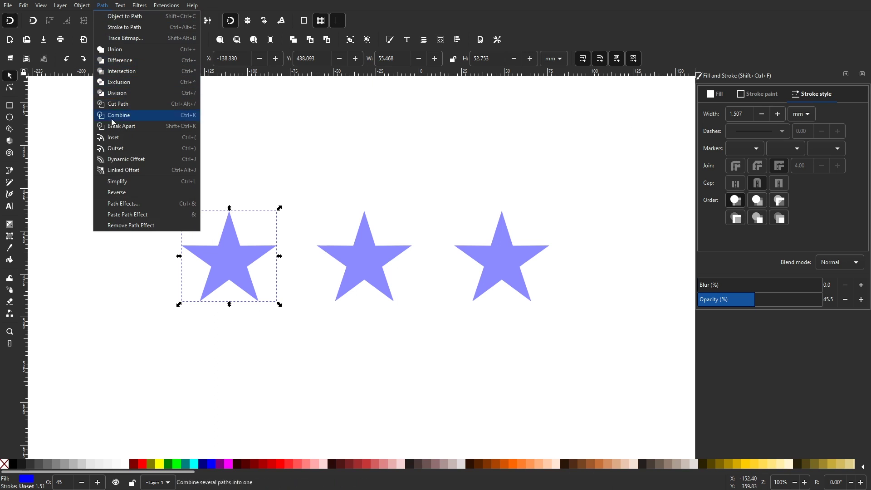
left_click(162, 159)
mouse_move(229, 211)
left_mouse_down()
mouse_move(242, 177)
mouse_move(237, 206)
left_mouse_up()
key("s")
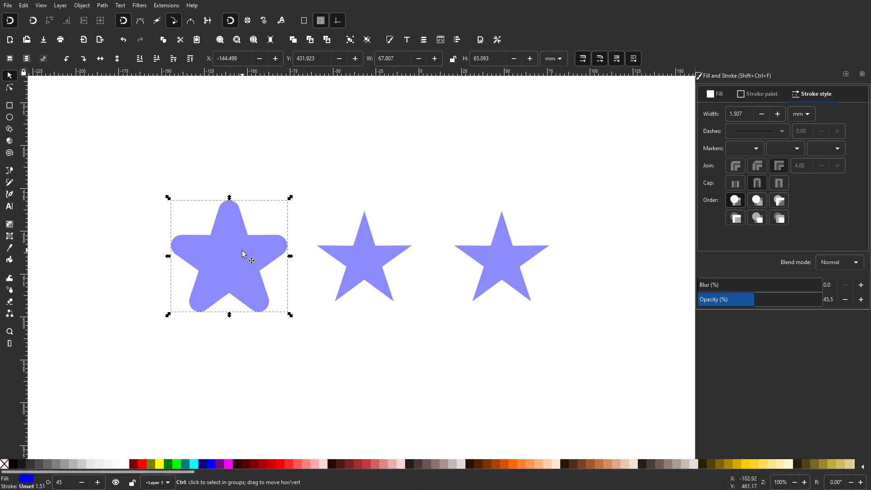
left_click_drag(243, 253, 207, 249)
key("Delete")
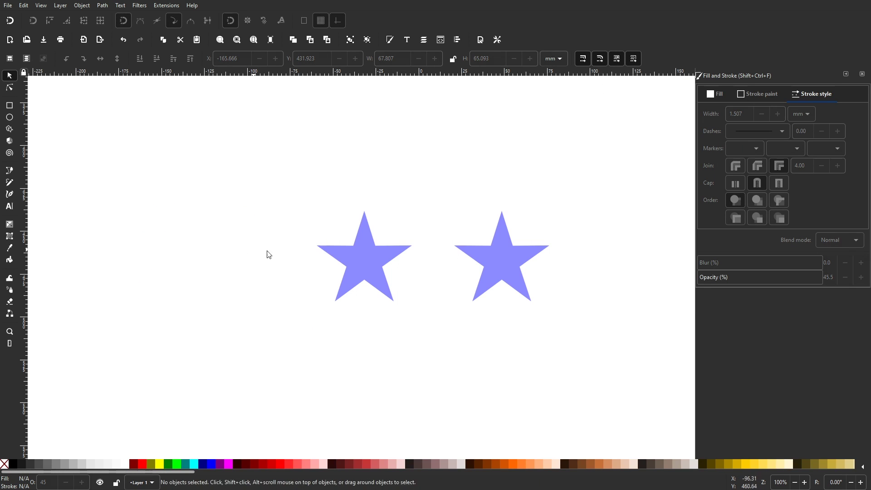
Move the middle star further left and give it a blue stroke 11.907 mm wide.
left_click_drag(360, 265, 260, 266)
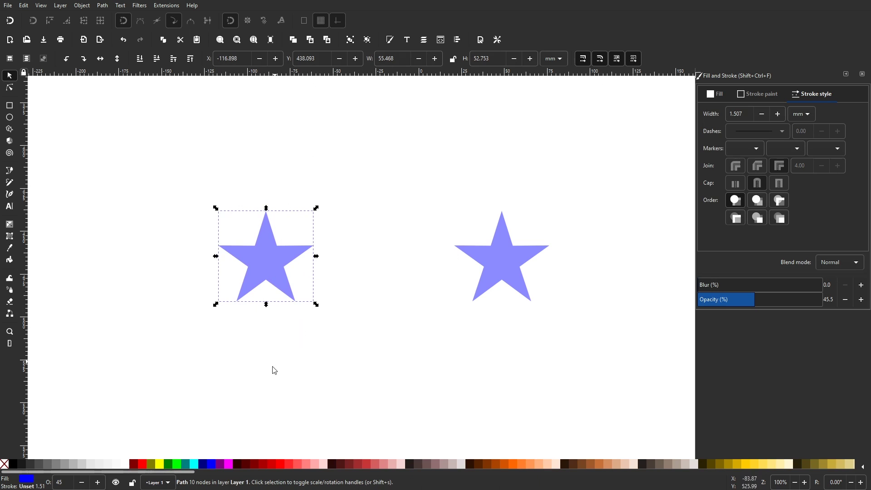
left_click(213, 464, "shift")
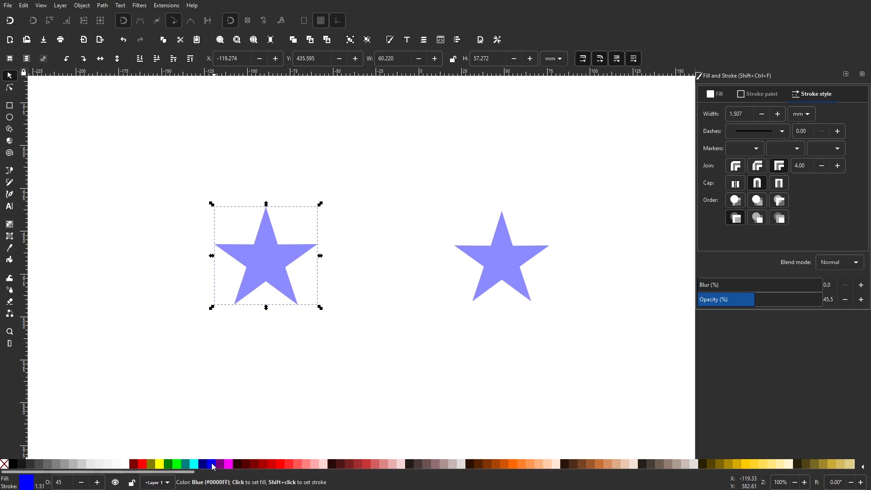
left_click_drag(778, 117, 779, 116)
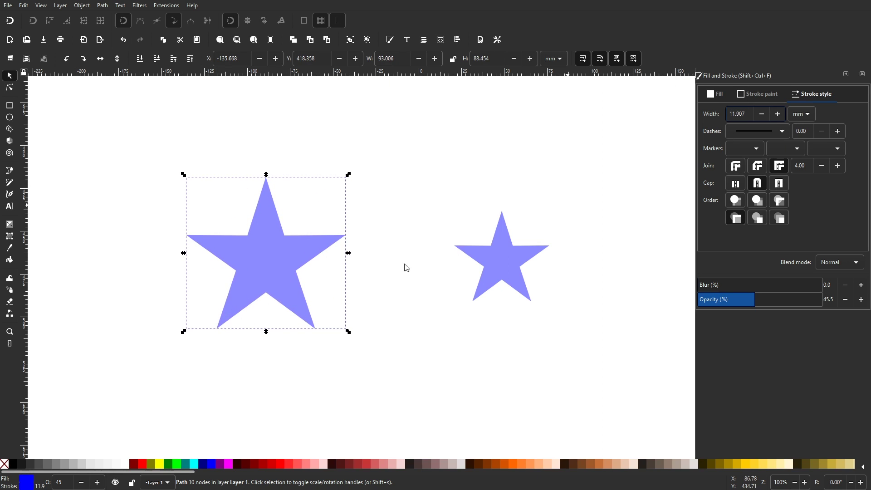
Delete the star that has the thick blue stroke.
left_click(254, 293)
left_click_drag(254, 293, 211, 266)
key("Delete")
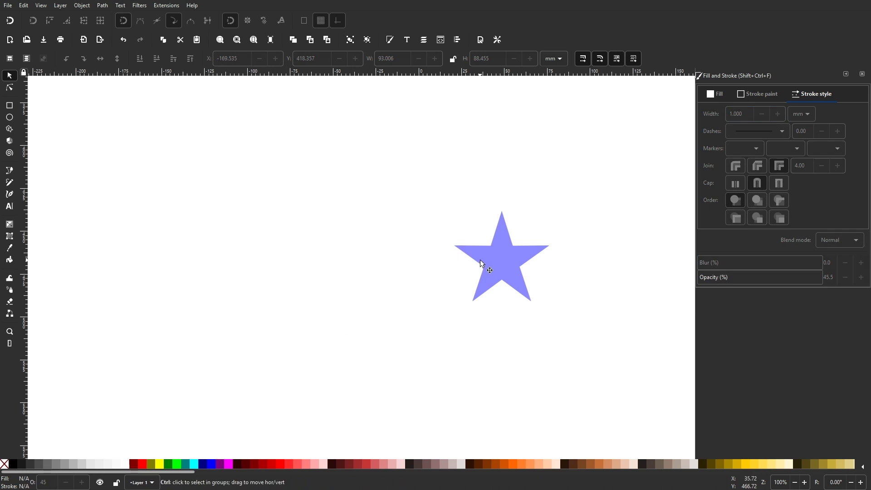
Move the remaining star toward the middle of the canvas and scale it up to about 73.5 × 69.9 mm.
left_click_drag(480, 260, 254, 261)
left_click_drag(326, 257, 356, 262)
left_click_drag(294, 260, 339, 266)
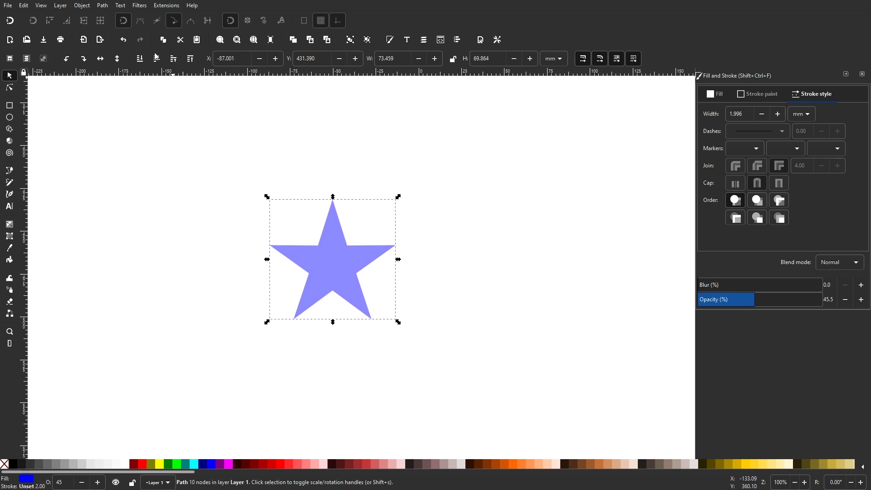
Add the Offset live path effect to the star and switch to node editing.
left_click(103, 5)
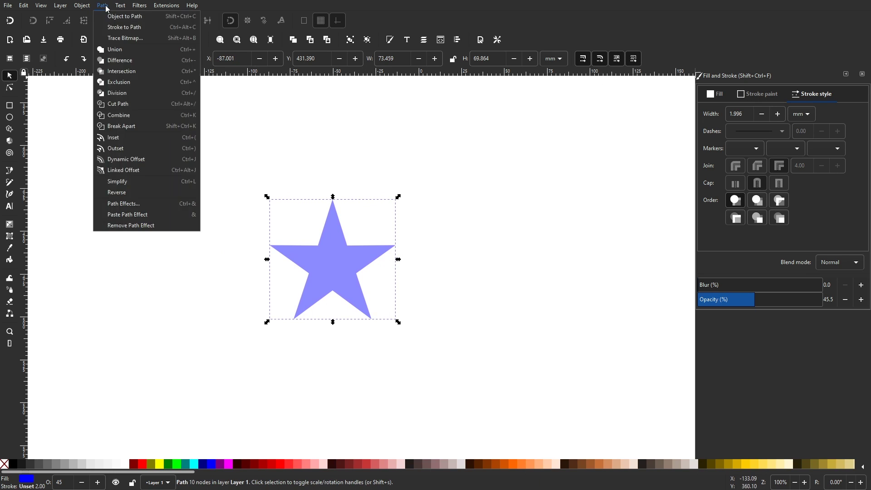
left_click(126, 207)
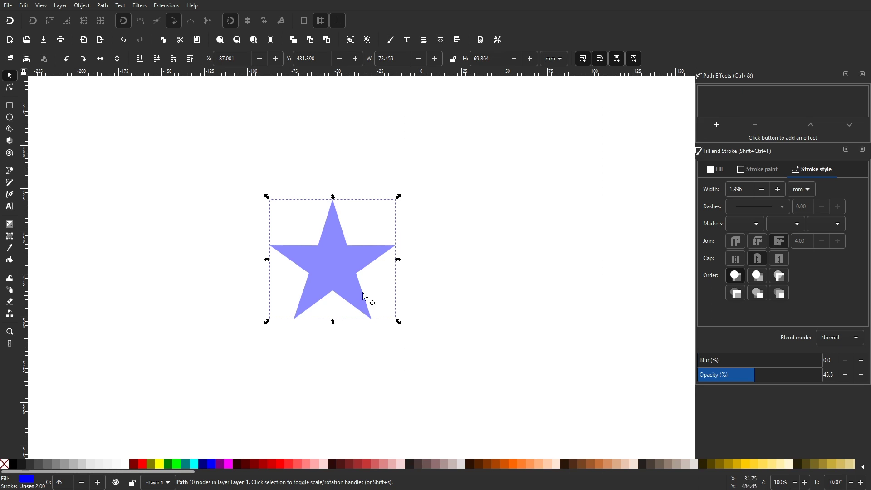
left_click(716, 125)
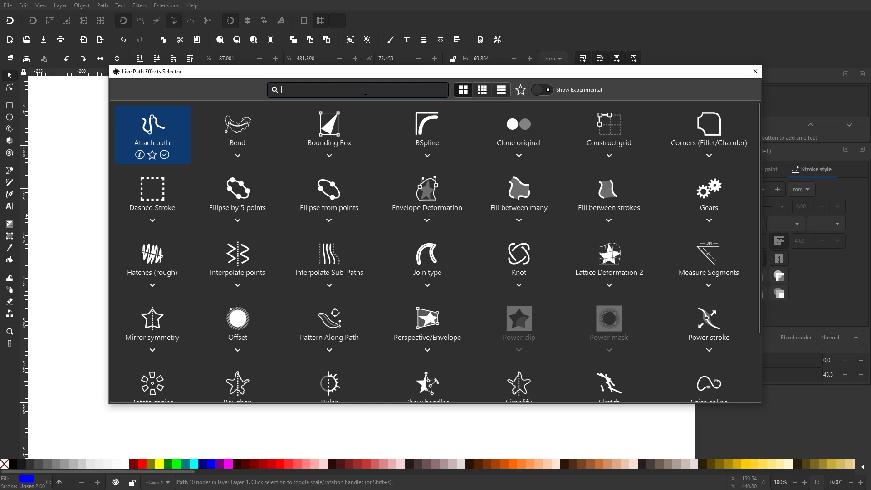
type("offset")
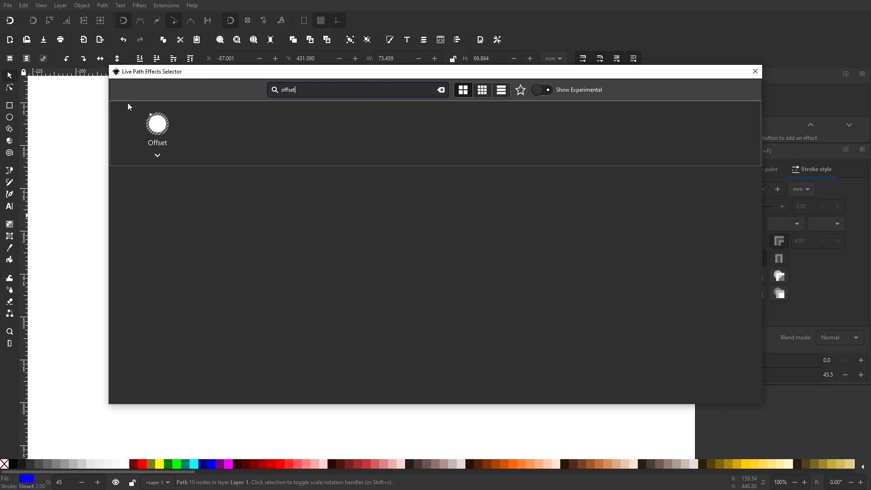
left_click(164, 128)
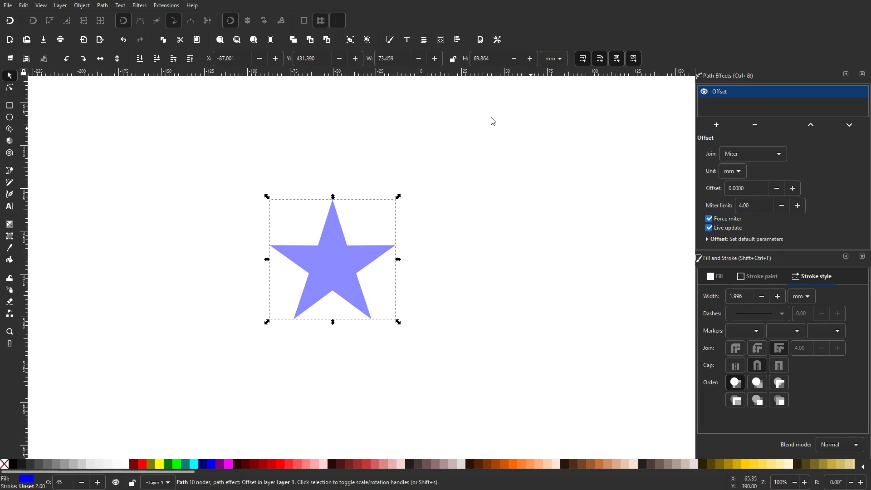
left_click(10, 88)
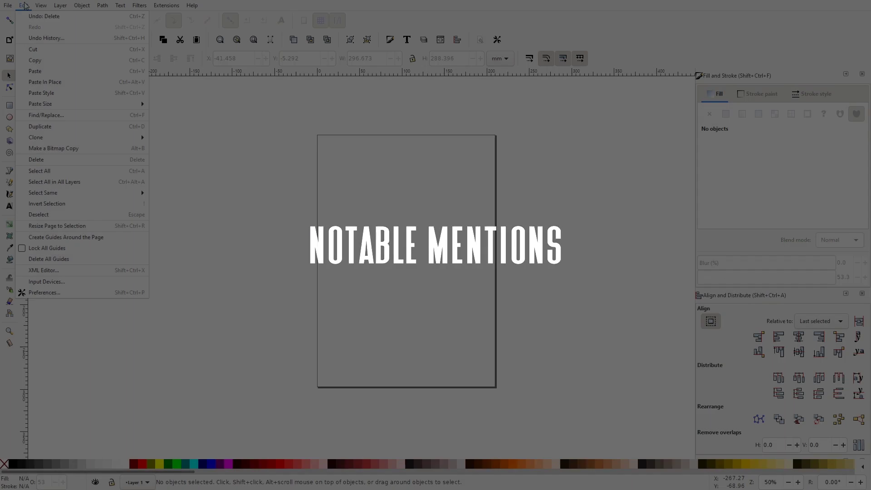
Open the interface theme preferences and set the Gtk theme to HighContrast.
left_click(105, 293)
left_click(281, 157)
left_click(300, 166)
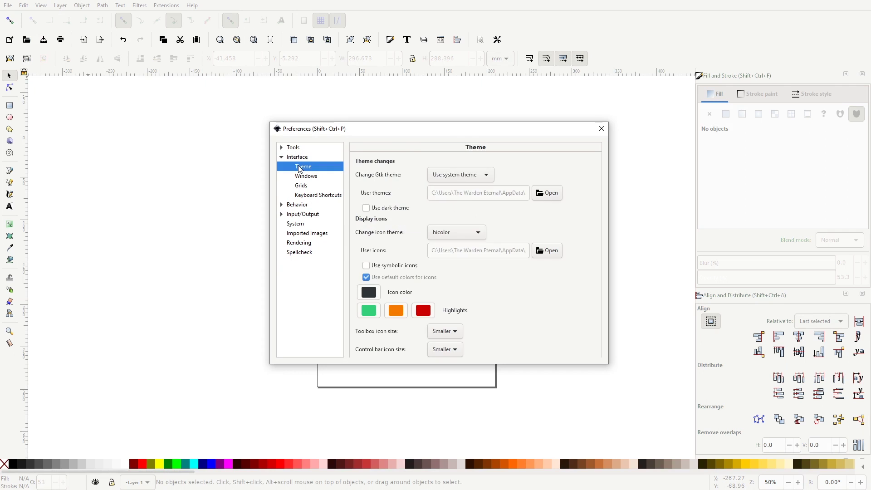
left_click(468, 175)
left_click(464, 130)
Try the HighContrastInverse, win32 and system Gtk themes in turn, ending on HighContrastInverse.
left_click(486, 175)
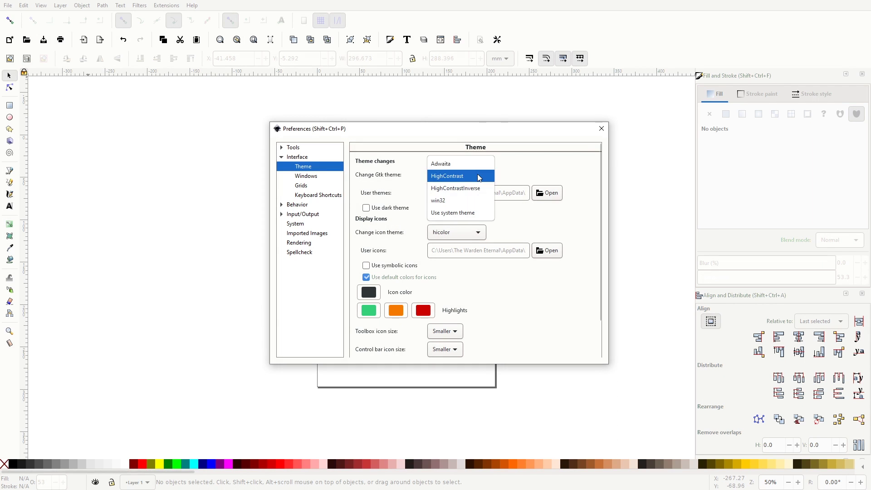
left_click(461, 190)
left_click(461, 175)
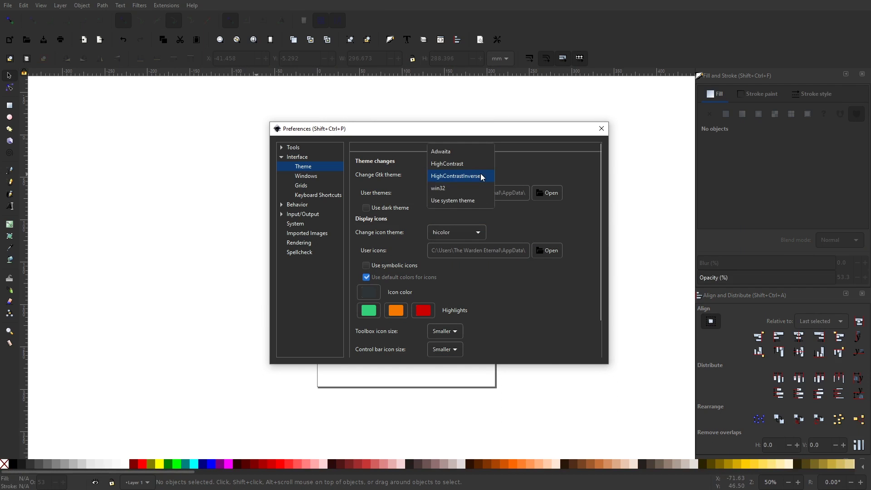
left_click(452, 182)
left_click(451, 177)
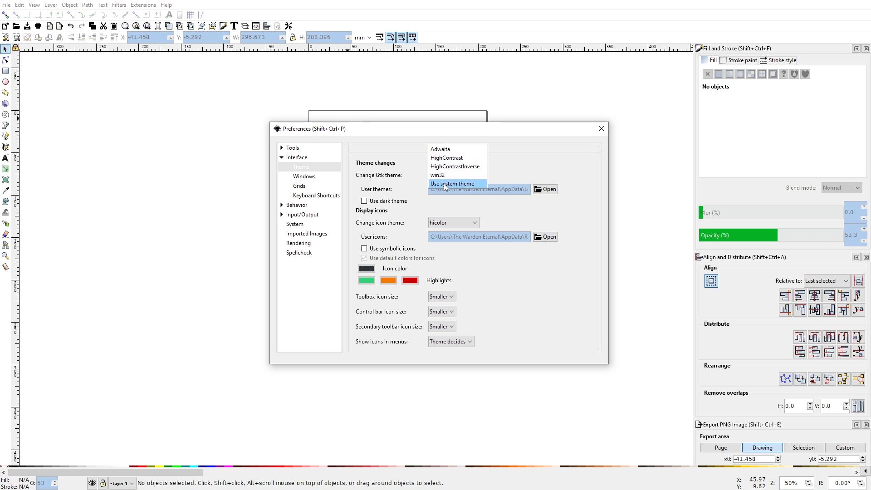
left_click(444, 183)
left_click(454, 175)
left_click(452, 151)
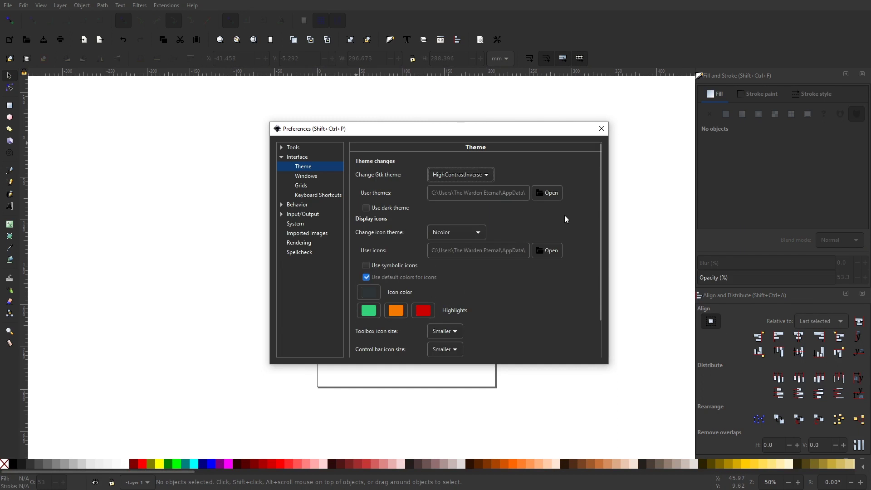
Try the dark theme option with the HighContrastInverse and HighContrast Gtk themes.
left_click(366, 208)
left_click(463, 177)
left_click(457, 165)
left_click(365, 208)
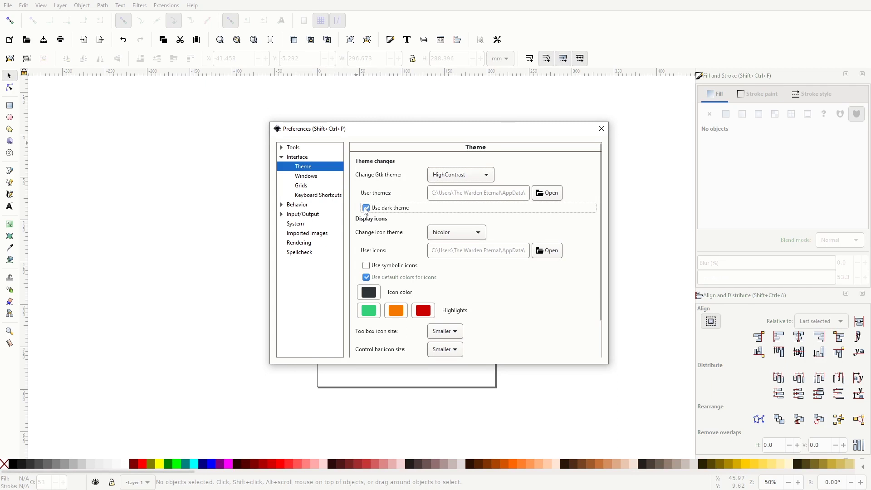
left_click(365, 209)
left_click(364, 208)
Set the interface's Gtk theme to HighContrastInverse.
left_click(453, 180)
left_click(460, 188)
scroll(446, 248, "down", 1)
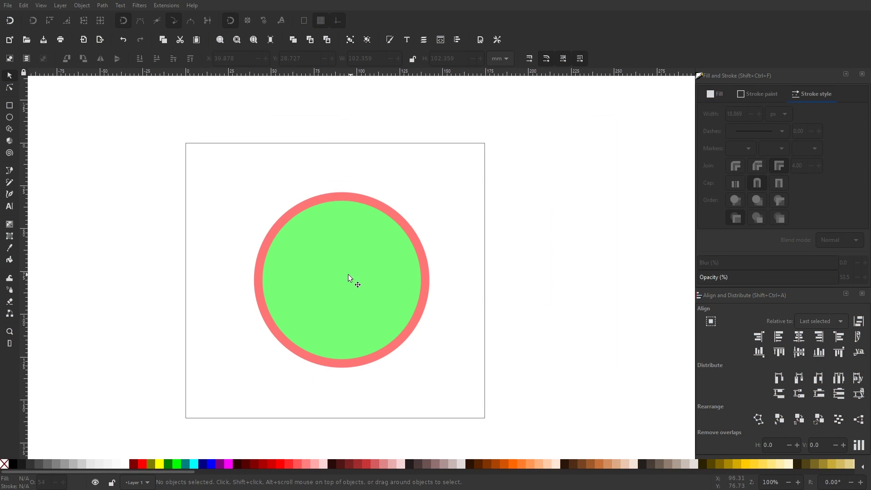
Apply Stroke to Path to the outlined circle, ungroup it and move the green fill well to the right of the red ring.
left_click(348, 274)
left_click(103, 5)
left_click(118, 28)
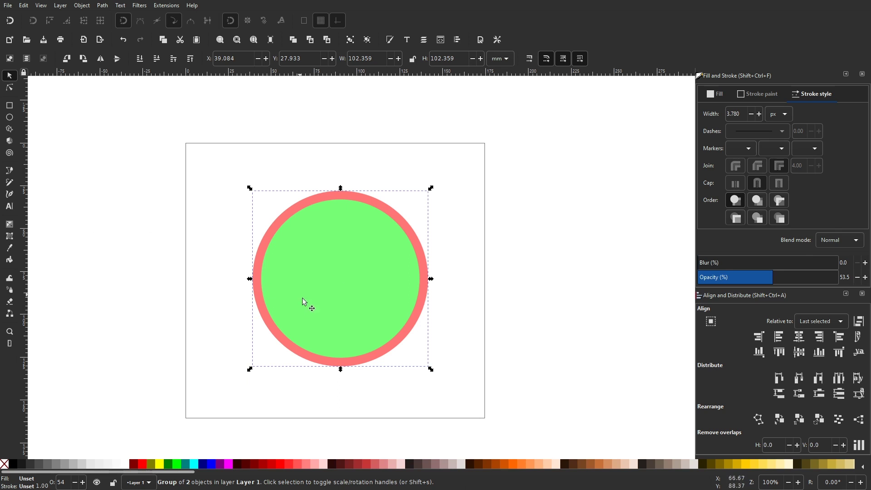
left_click(367, 40)
left_click_drag(334, 271, 539, 261)
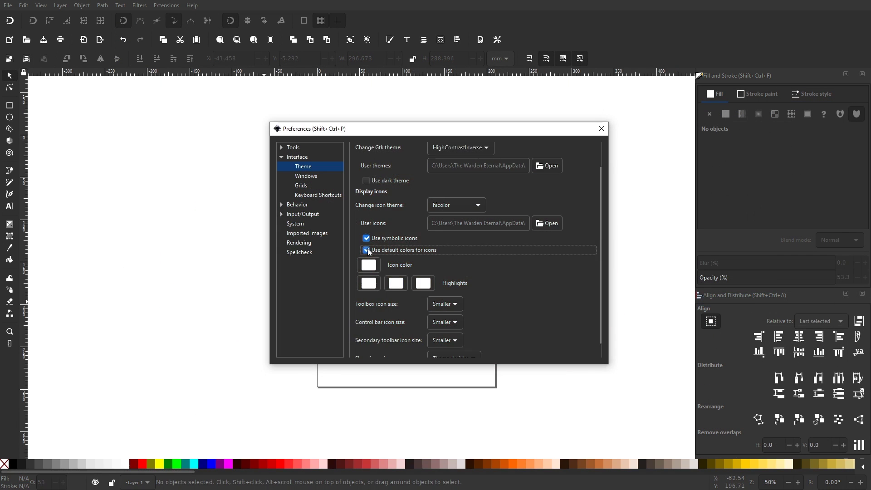
Set the symbolic icon color to light gray d9d9d9ff, with saturation 0 and lightness 85.
left_click(369, 265)
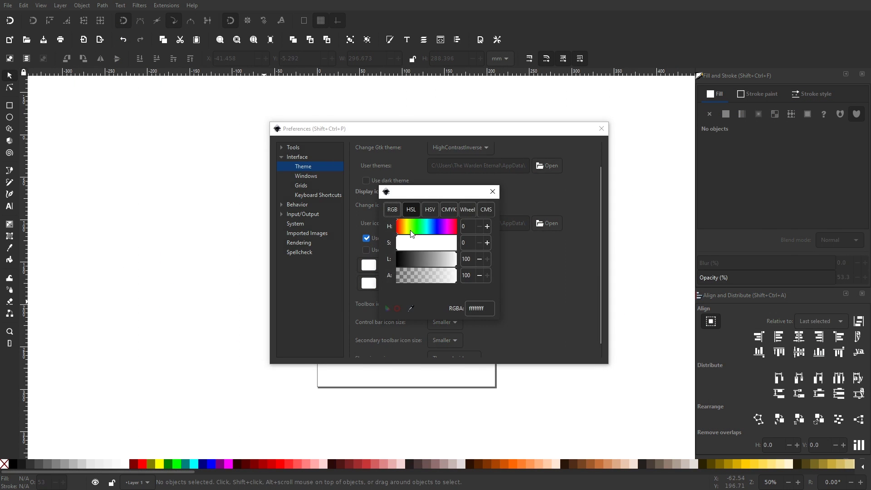
left_click(456, 243)
left_click_drag(433, 262, 448, 262)
left_click(433, 226)
left_click(397, 243)
left_click(447, 261)
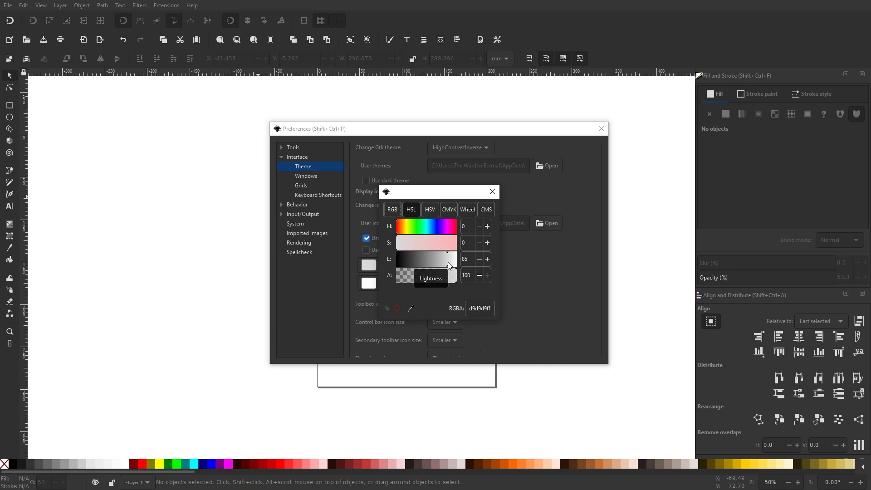
left_click(492, 193)
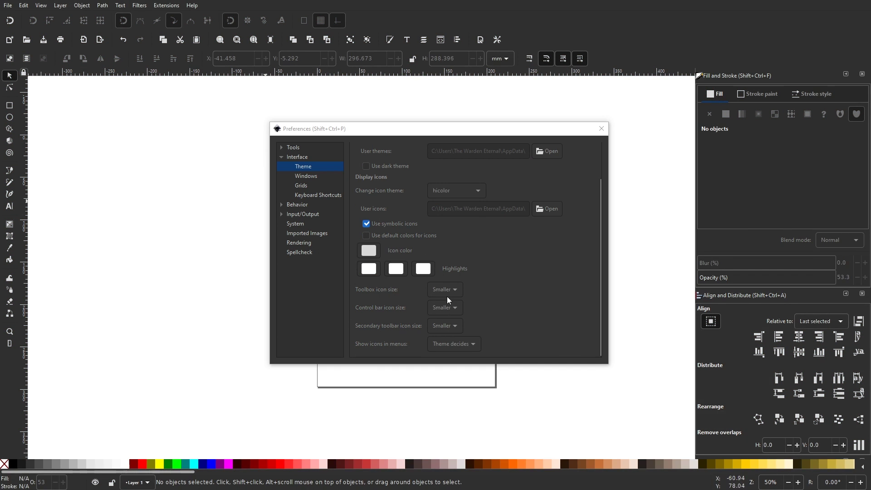
scroll(515, 305, "down", 1)
scroll(517, 305, "up", 2)
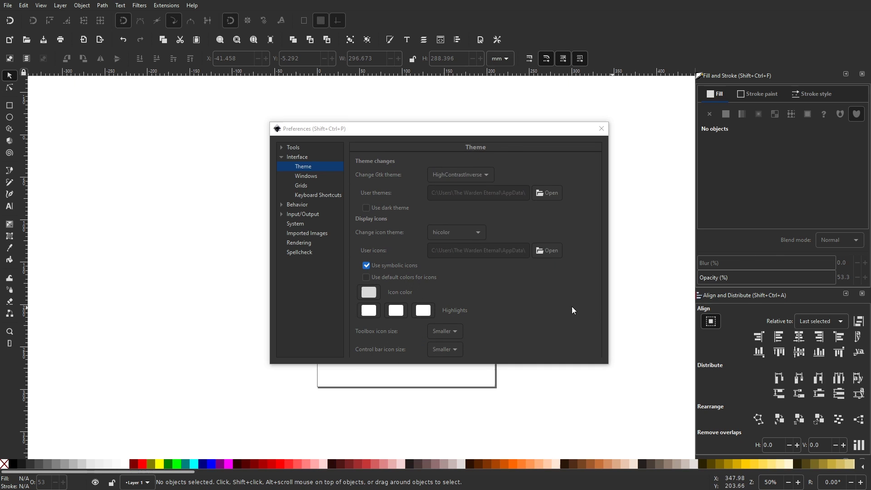